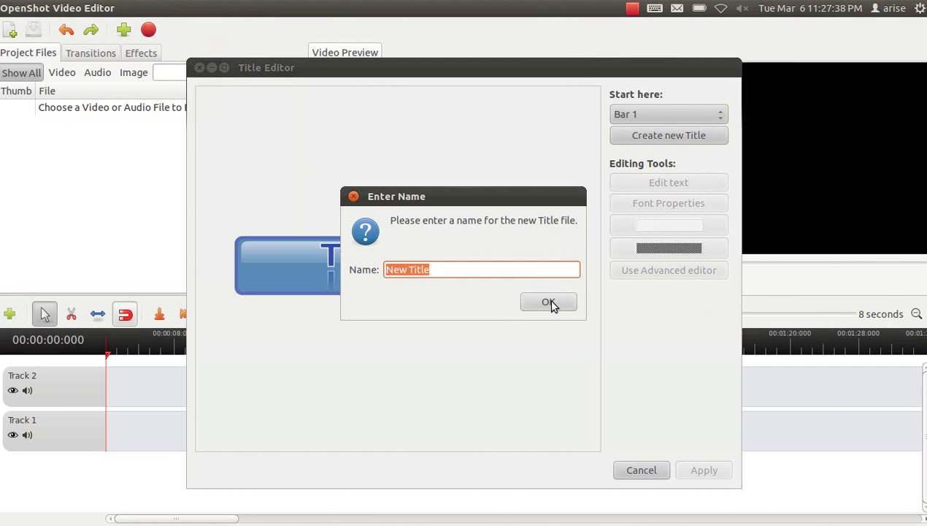
Set the title text to "Openshot magic", clear the other text line, and add the finished title to the project.
drag(403, 292, 368, 295)
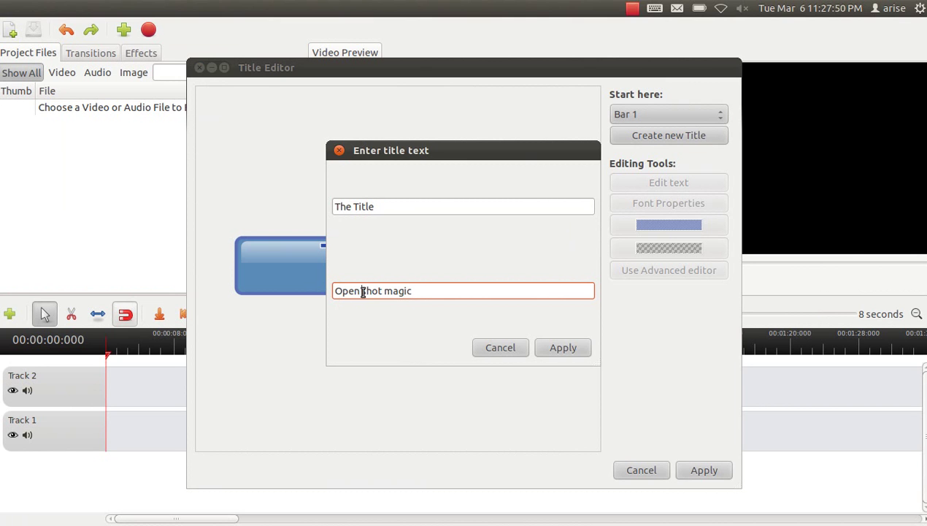
click(563, 347)
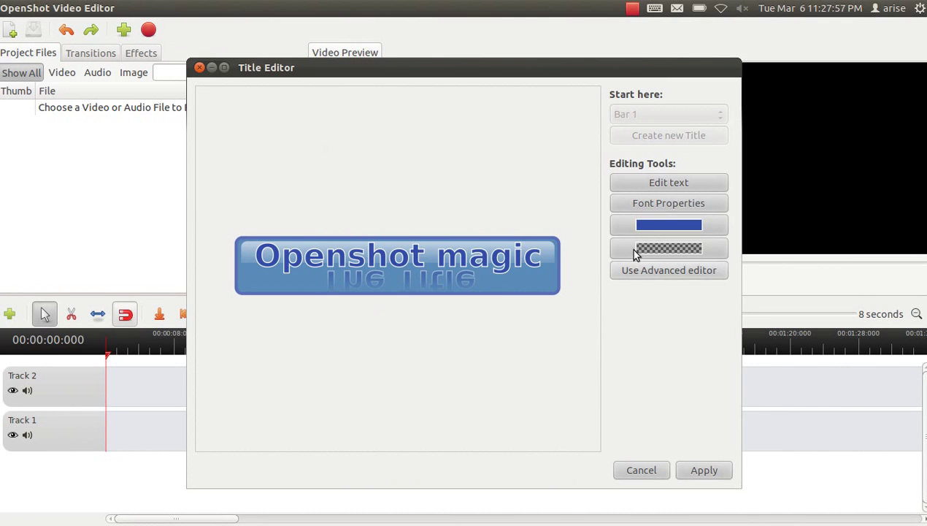
click(655, 187)
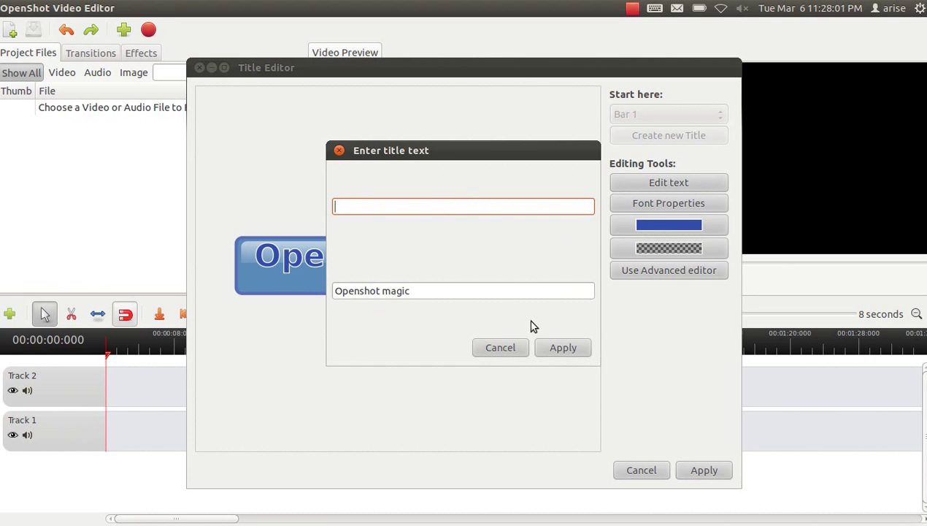
click(557, 347)
click(704, 470)
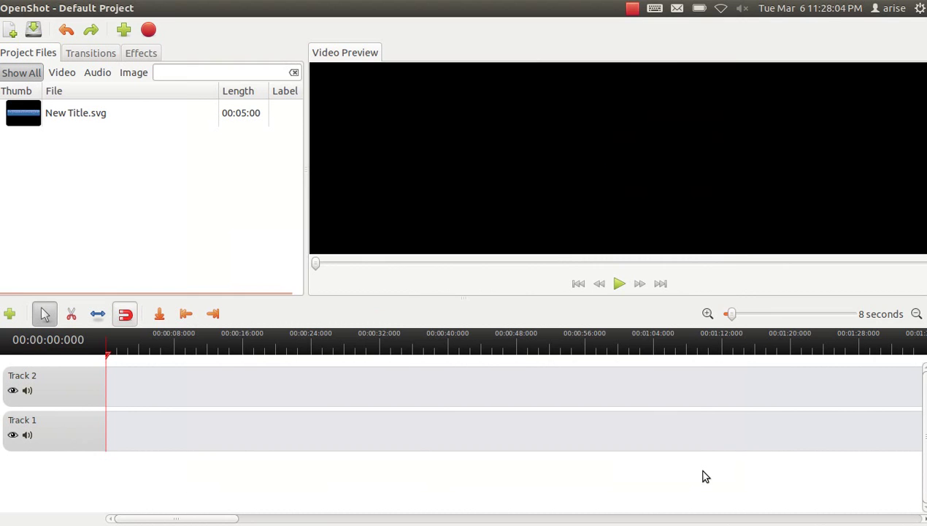
Place New Title.svg at the start of Track 2 and preview it.
drag(45, 125, 54, 130)
drag(123, 211, 144, 389)
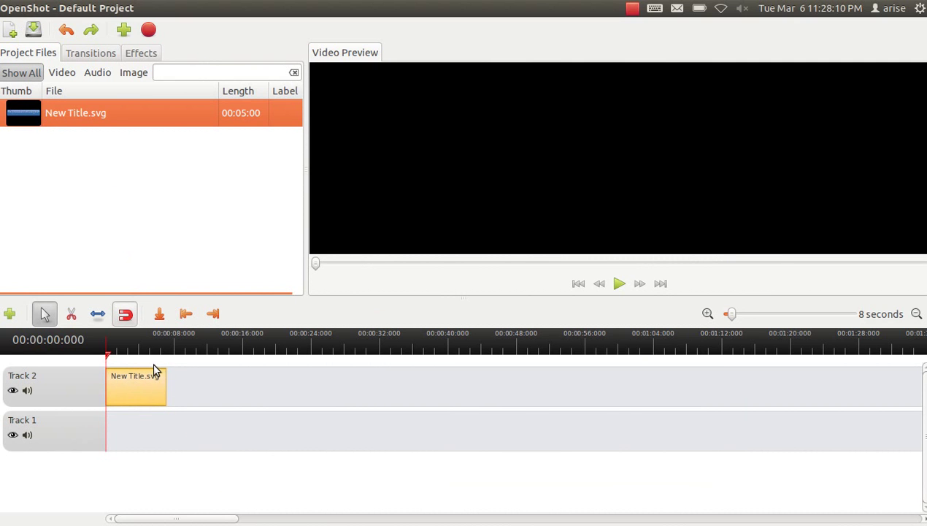
click(618, 284)
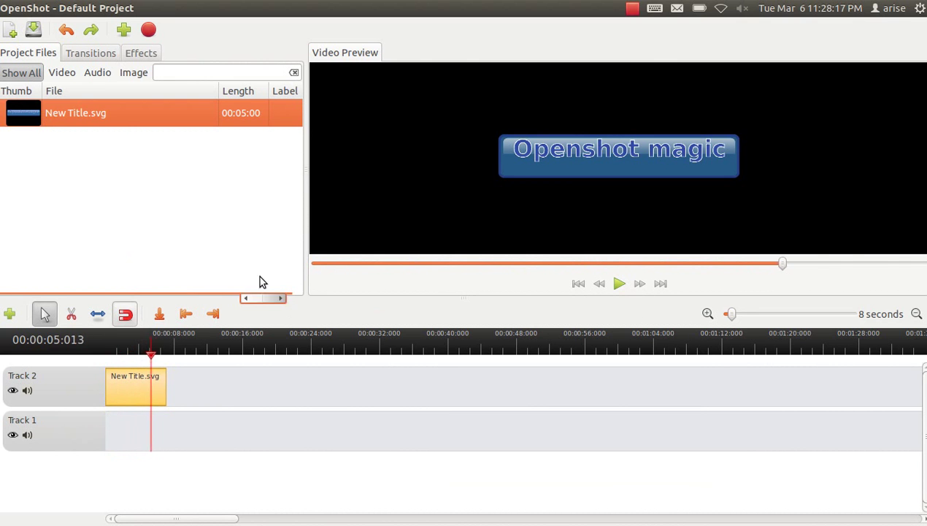
Import the video 0722_122404.3gp into the project files.
click(89, 55)
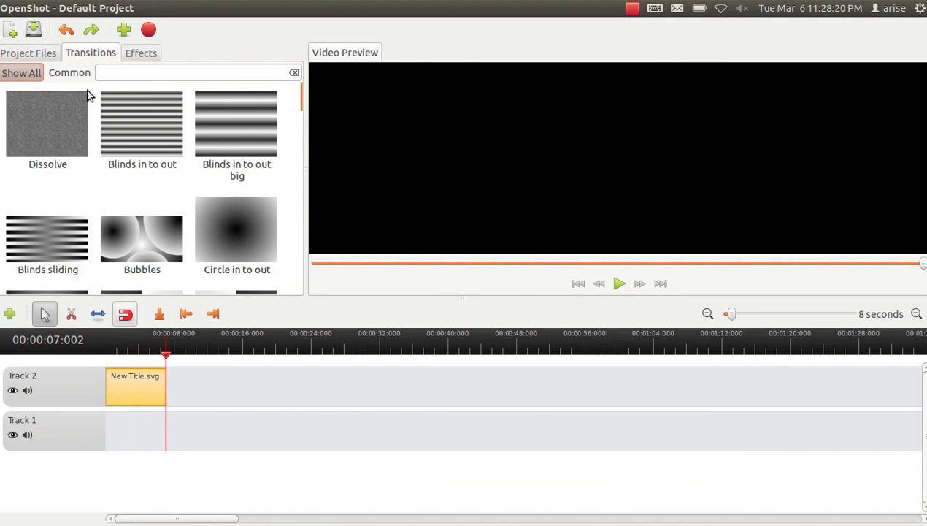
click(46, 54)
click(124, 29)
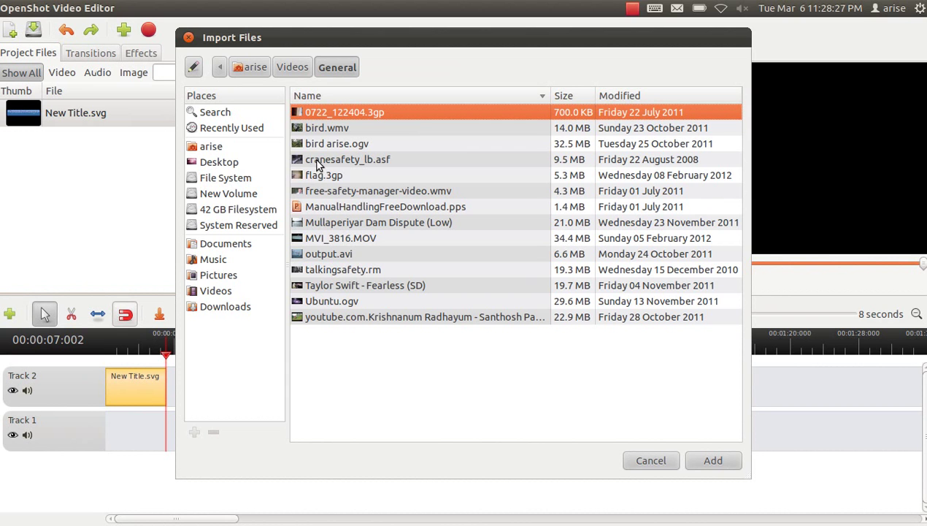
click(711, 461)
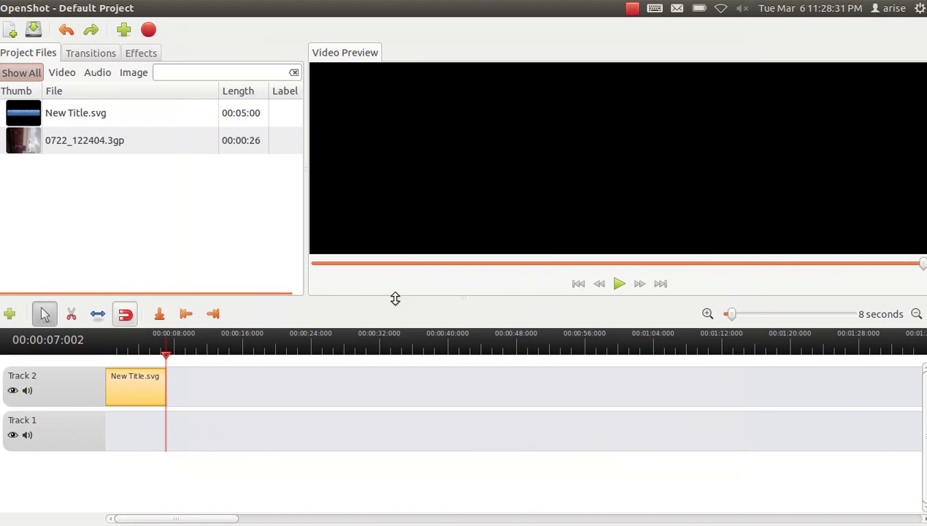
Import IMG_0695.JPG and IMG_1462_0_1_tonemapped.jpg from the Pictures folder into the project files.
click(123, 30)
click(208, 275)
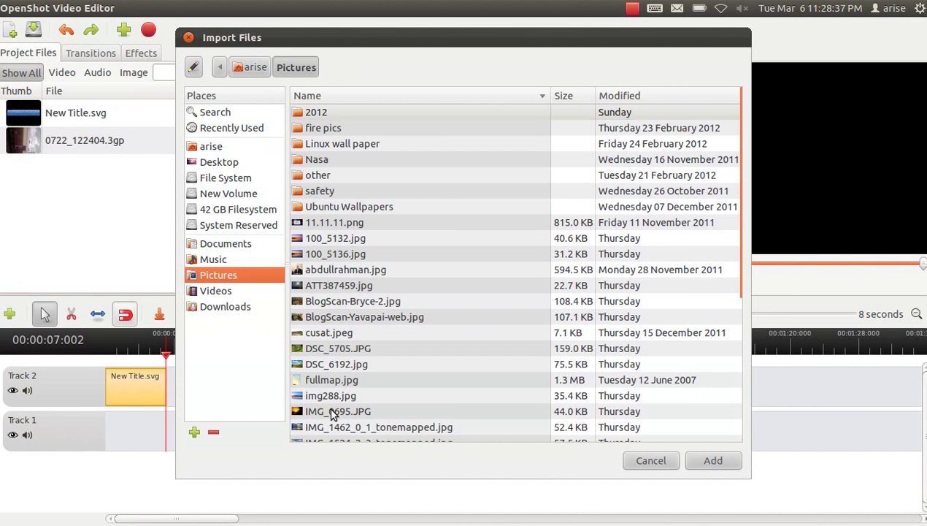
double_click(332, 413)
click(121, 31)
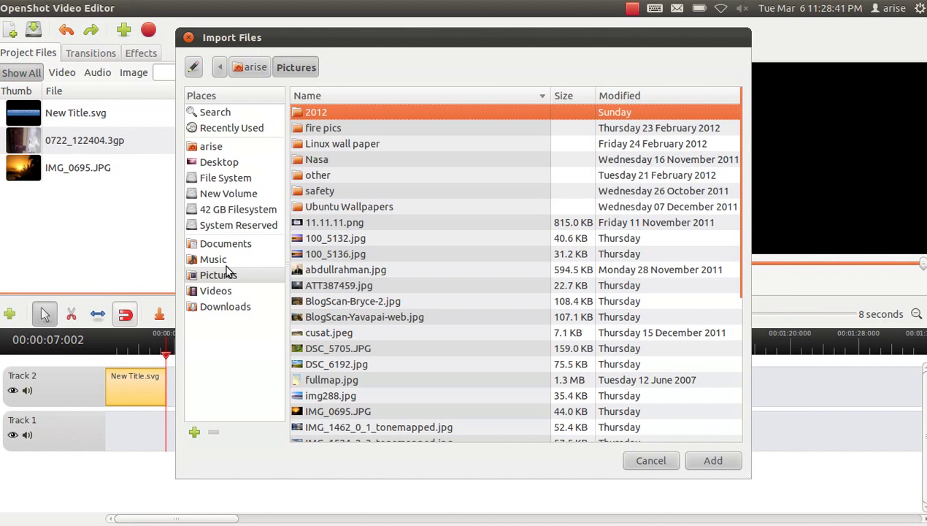
double_click(333, 428)
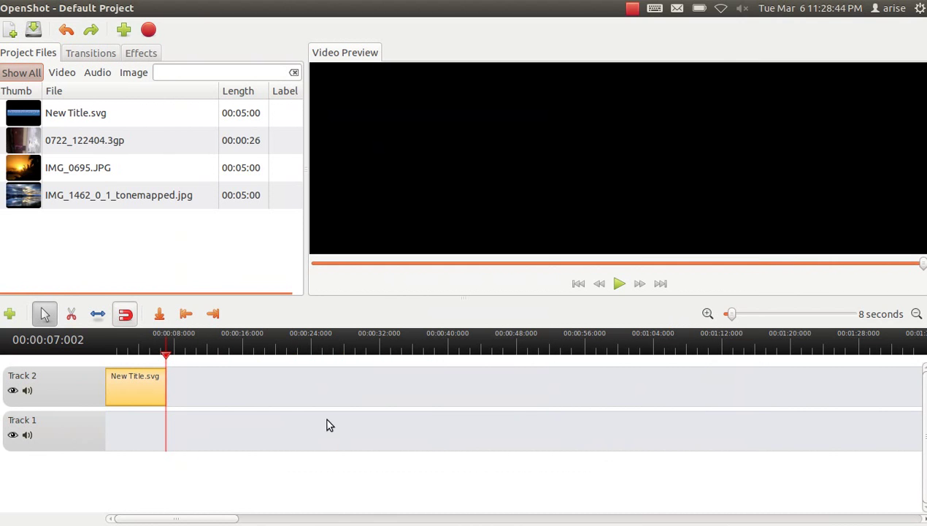
Place IMG_0695.JPG after the title on Track 2, followed by 0722_122404.3gp, and preview the sequence.
drag(22, 143, 196, 387)
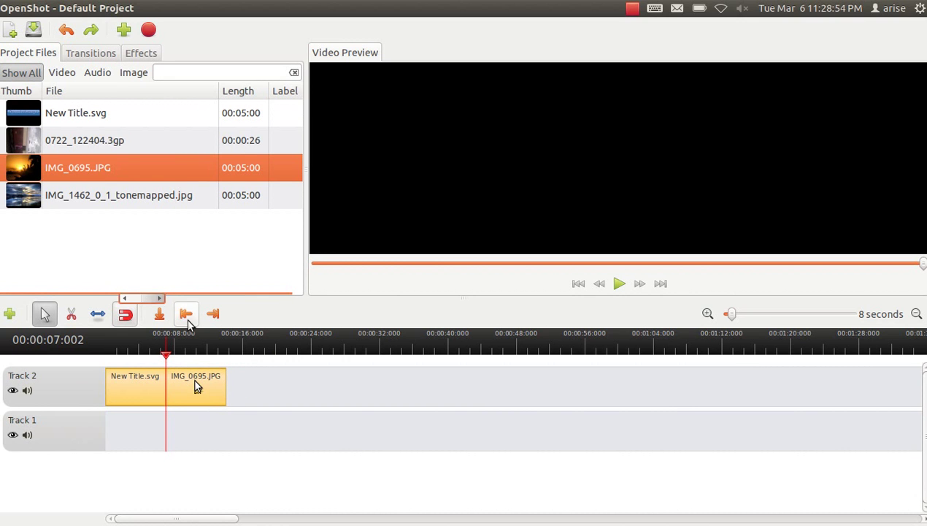
drag(27, 152, 278, 385)
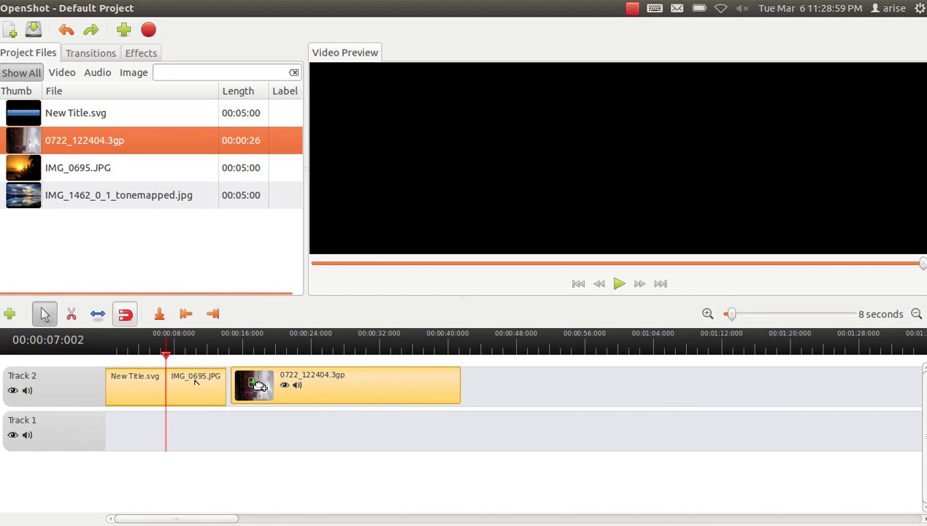
click(617, 285)
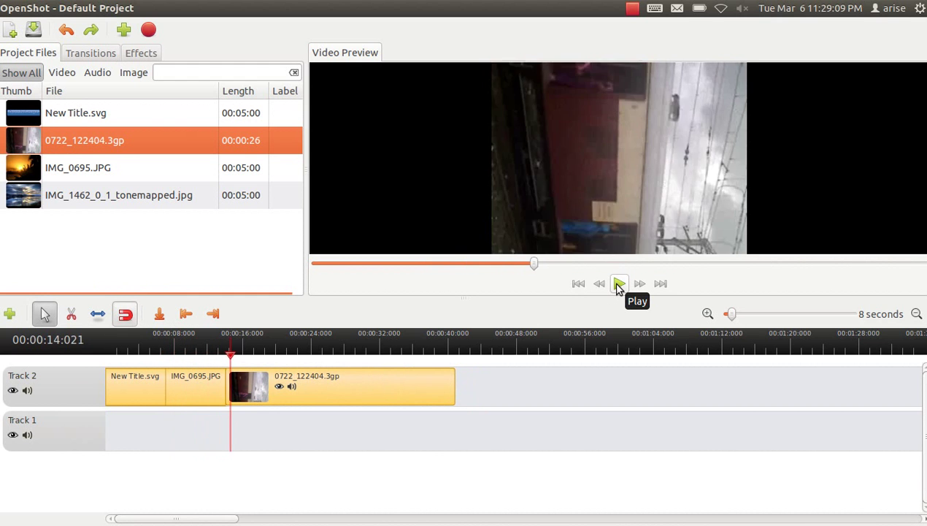
click(617, 285)
Rotate the 0722_122404.3gp clip 90 degrees left and play the timeline from shortly before it.
right_click(336, 370)
mouse_move(405, 213)
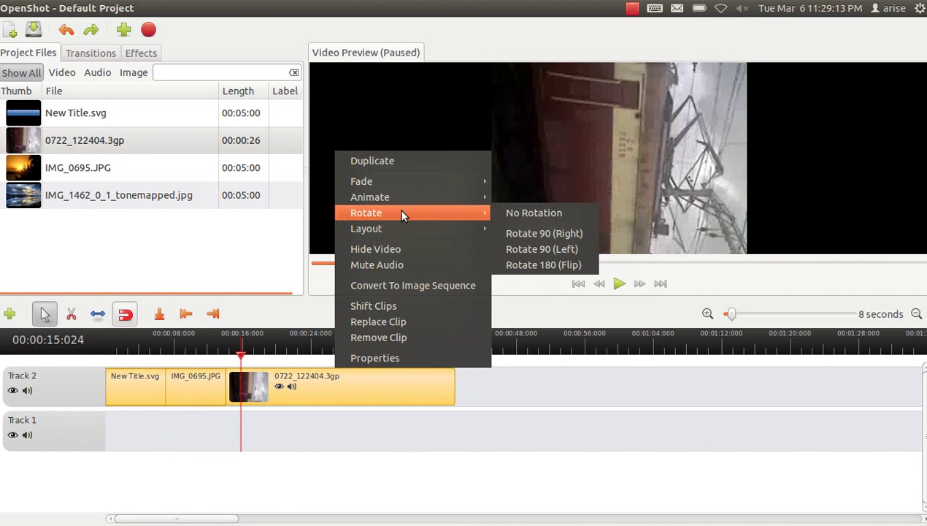
click(516, 248)
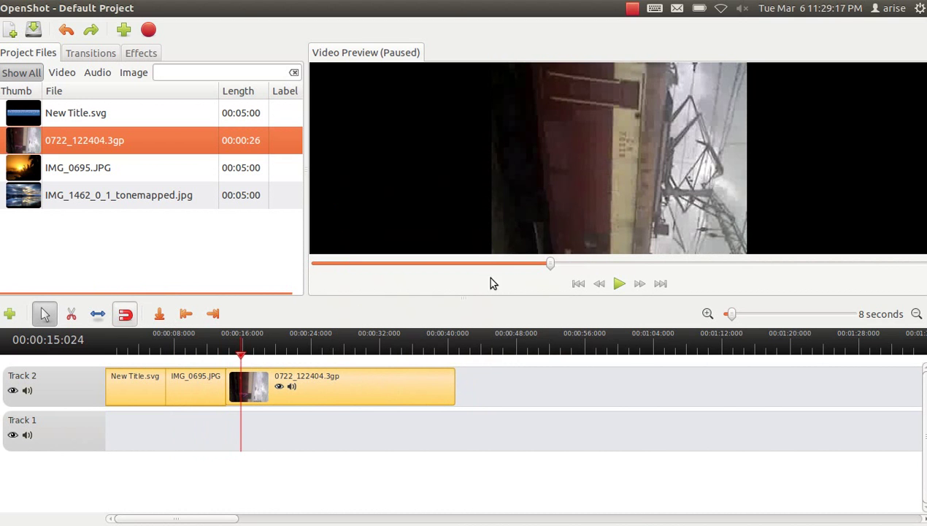
click(593, 286)
click(617, 284)
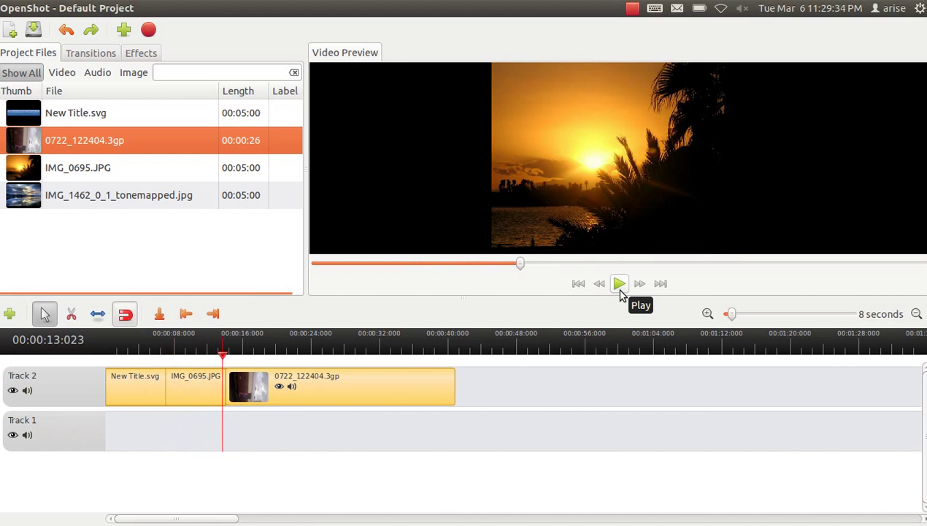
click(619, 290)
Apply a fade-in to the IMG_0695.JPG clip on Track 2.
click(917, 315)
click(917, 314)
click(703, 314)
click(703, 314)
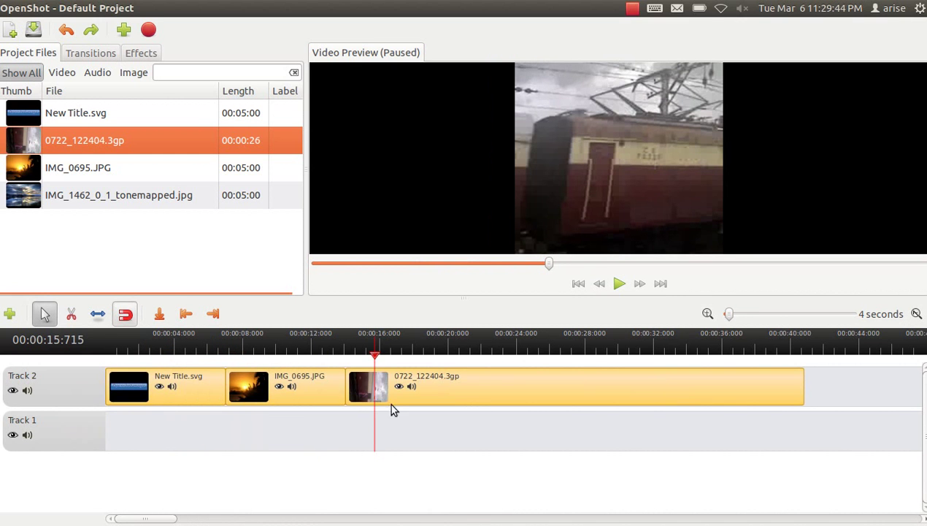
click(706, 316)
click(706, 316)
mouse_move(129, 517)
mouse_down()
mouse_move(174, 518)
mouse_move(124, 516)
mouse_up()
right_click(356, 382)
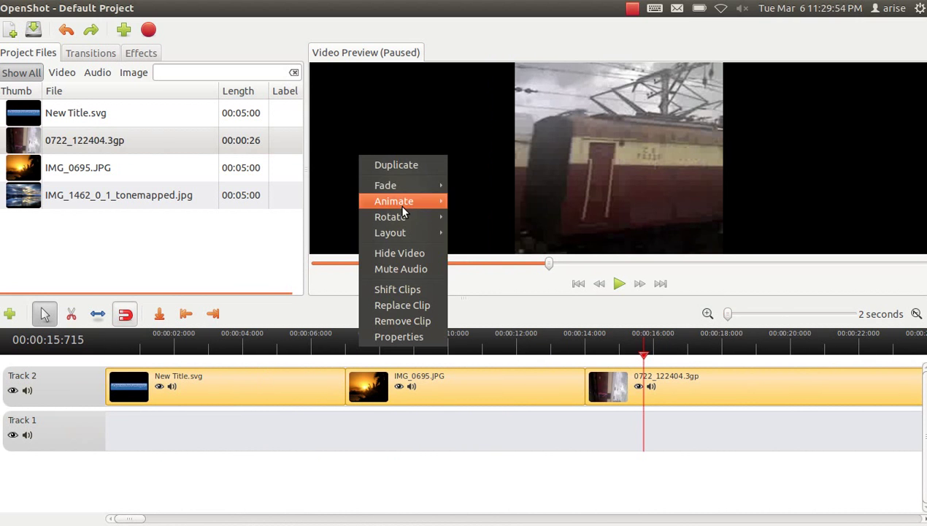
mouse_move(400, 184)
click(482, 207)
Preview the fade-in from the start of the IMG_0695.JPG clip and undo it.
drag(653, 354, 343, 361)
click(613, 285)
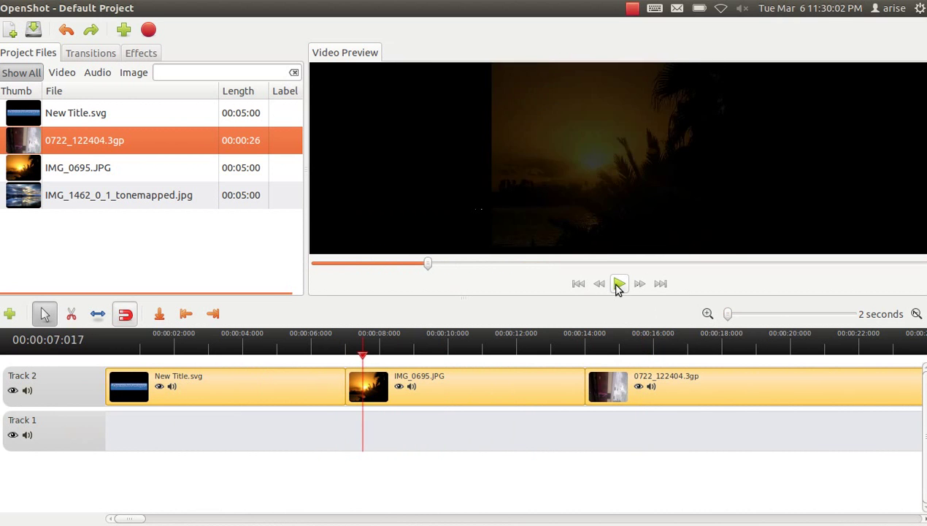
click(617, 287)
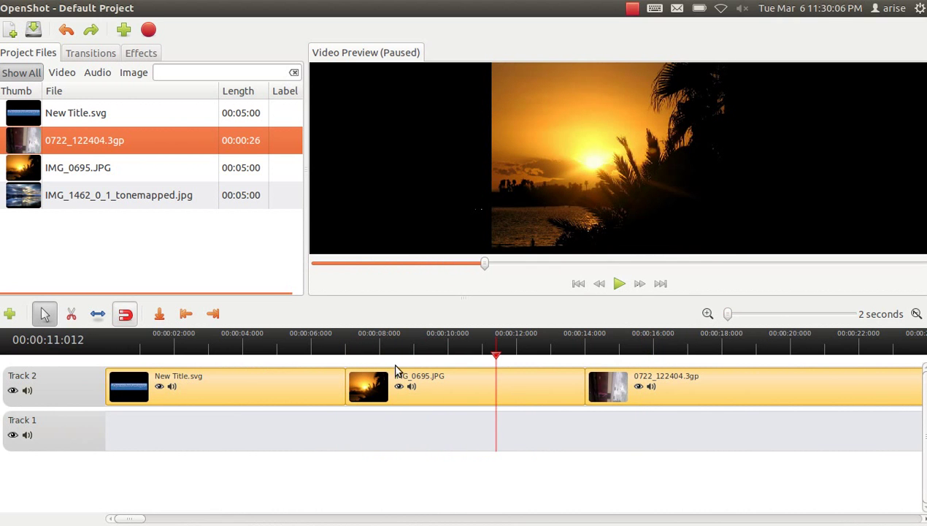
click(66, 31)
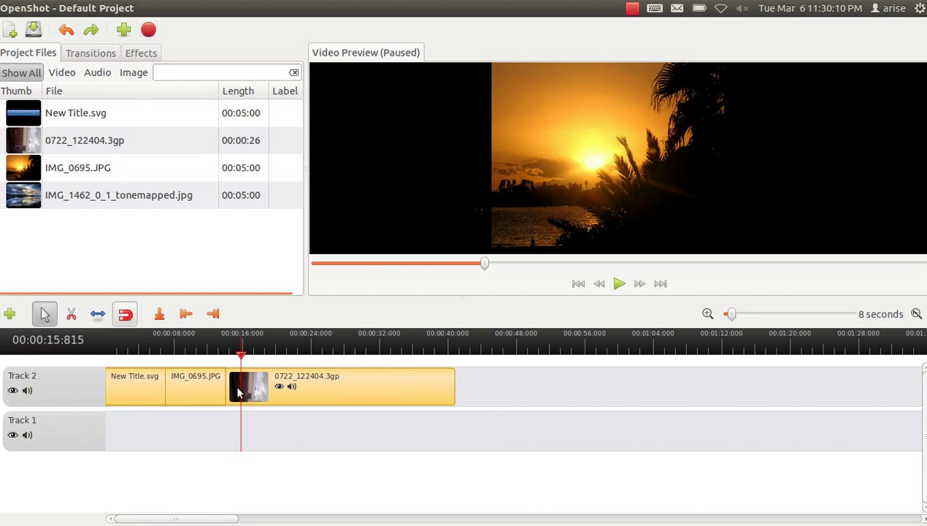
Apply the Zoom In (100% to 150%) animation to the IMG_0695.JPG clip and preview it.
click(706, 314)
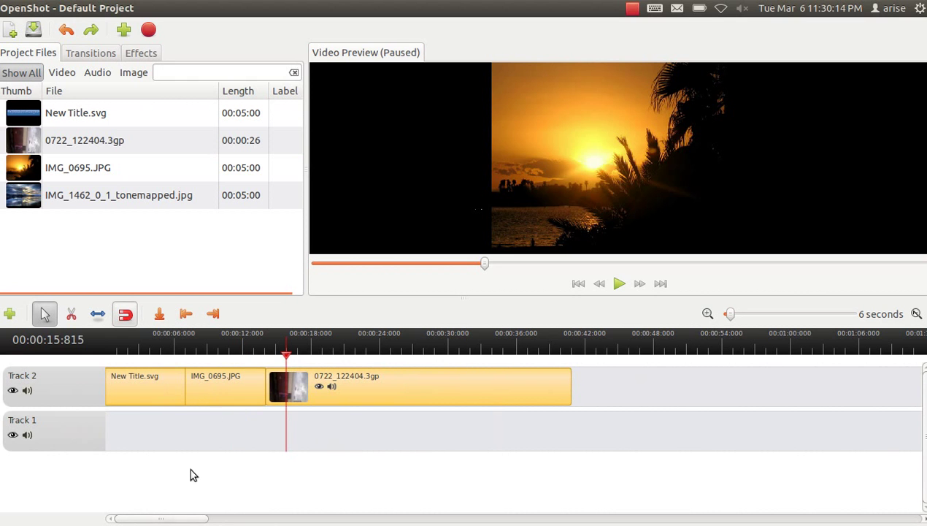
drag(287, 356, 173, 358)
right_click(212, 371)
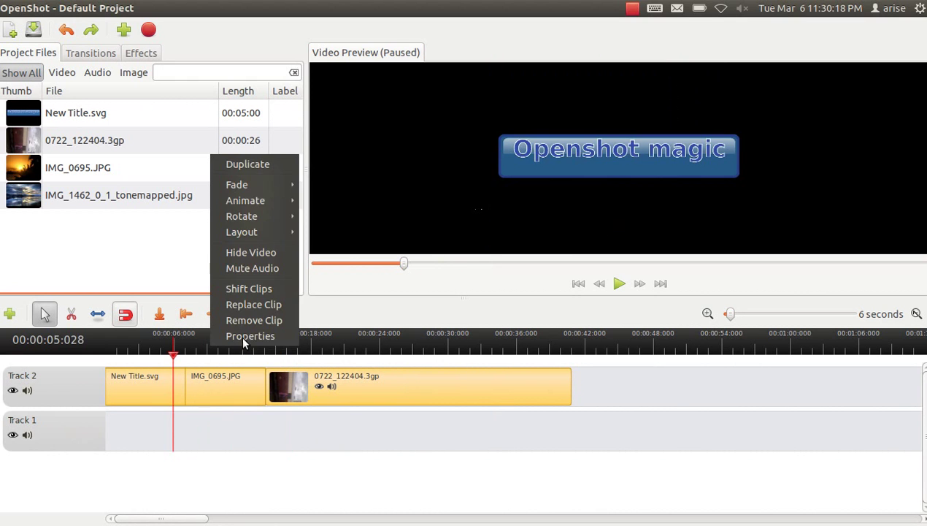
mouse_move(258, 201)
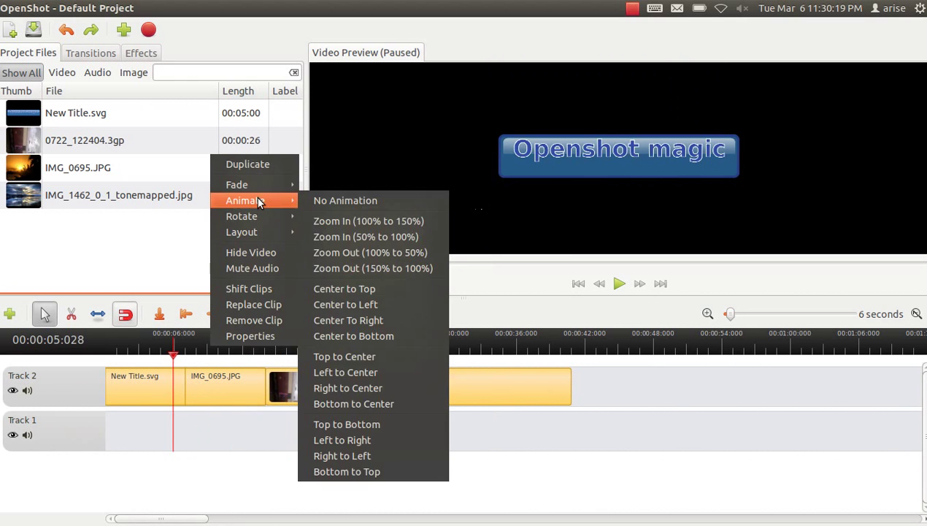
click(374, 221)
click(619, 285)
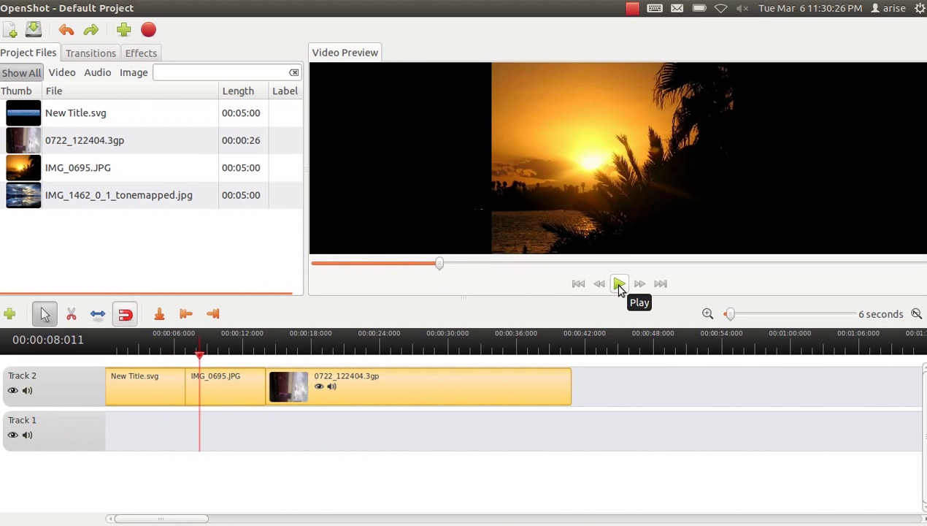
click(619, 285)
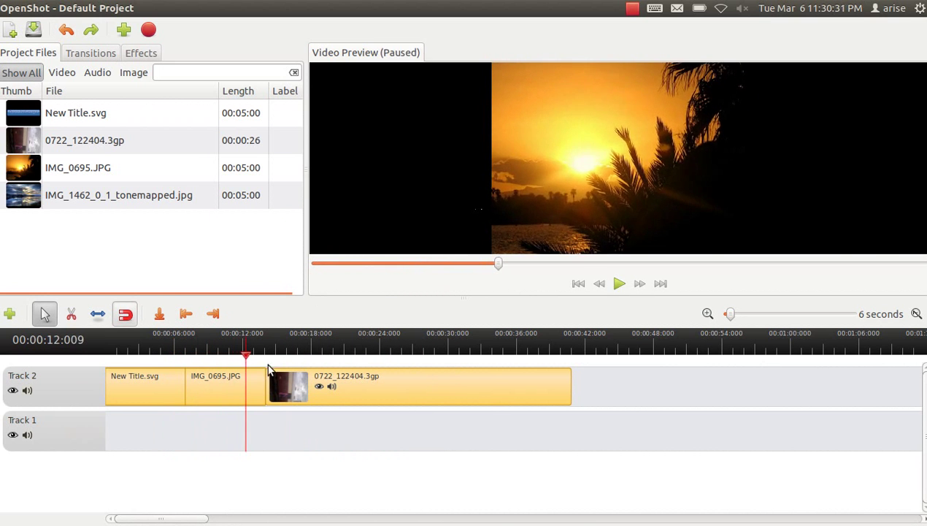
Undo the zoom animation on the IMG_0695.JPG clip.
right_click(225, 383)
key(Escape)
scroll(204, 338, down, 1)
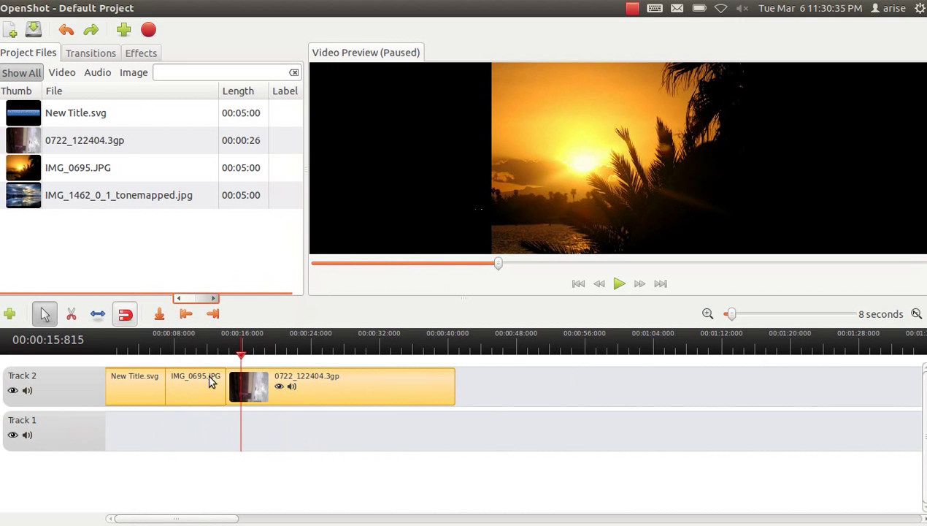
Add the "Blinds in to out big" transition at the start of the IMG_0695.JPG clip on Track 2.
drag(248, 359, 155, 355)
click(90, 52)
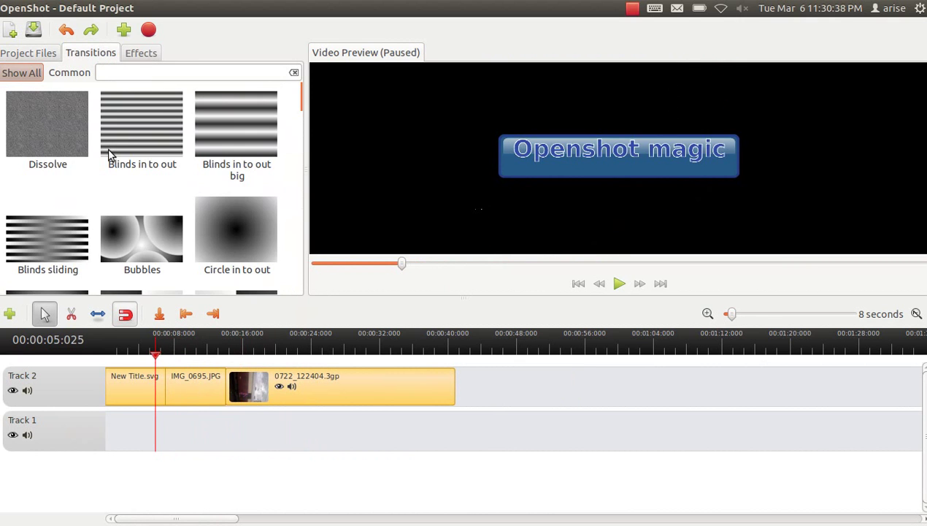
drag(235, 130, 192, 400)
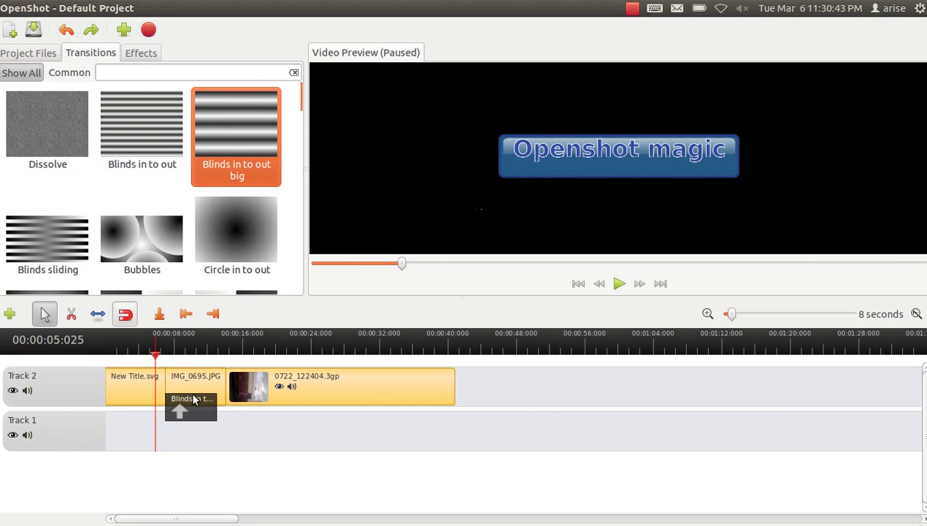
Set the IMG_0695.JPG clip's Out point to 10 seconds in its length properties and apply the change.
right_click(216, 385)
click(241, 330)
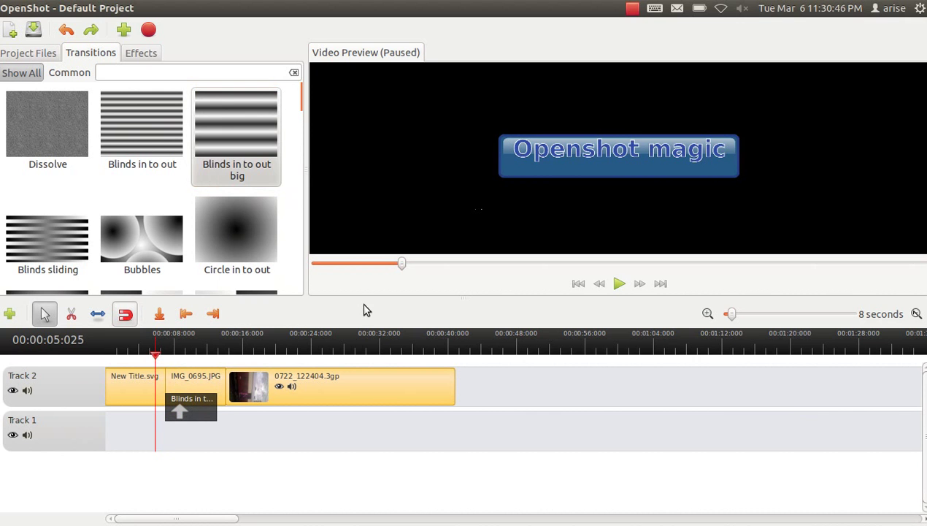
click(472, 106)
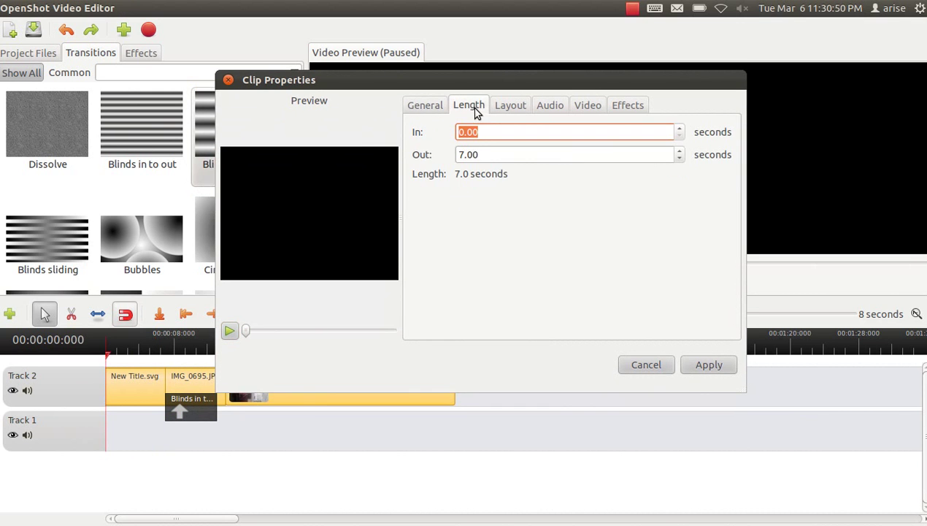
click(467, 156)
text(10)
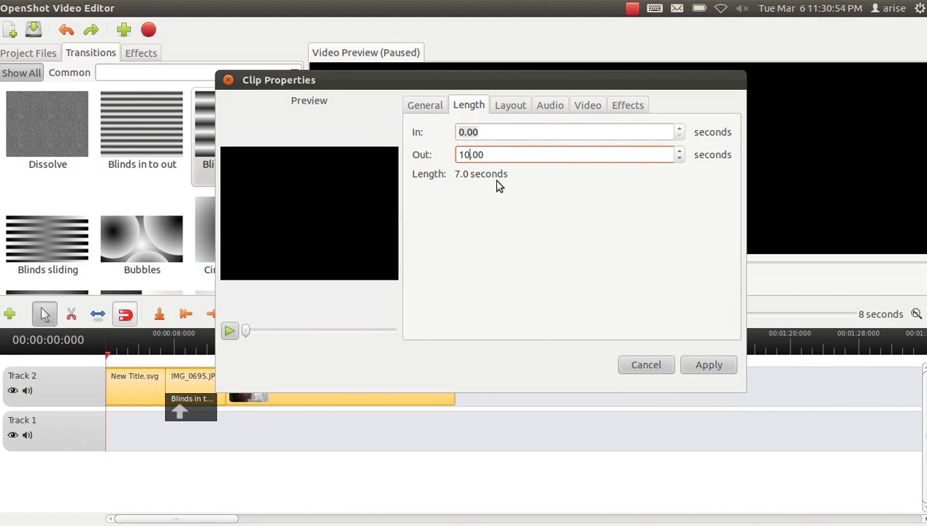
click(701, 366)
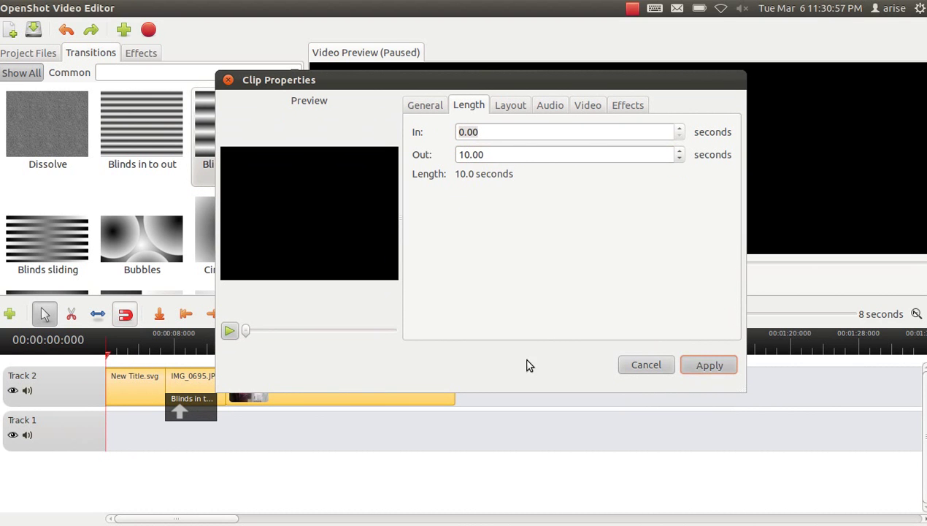
Close the clip properties and preview Track 2 from about 6 seconds through the blinds transition and the IMG_0695.JPG clip.
click(627, 365)
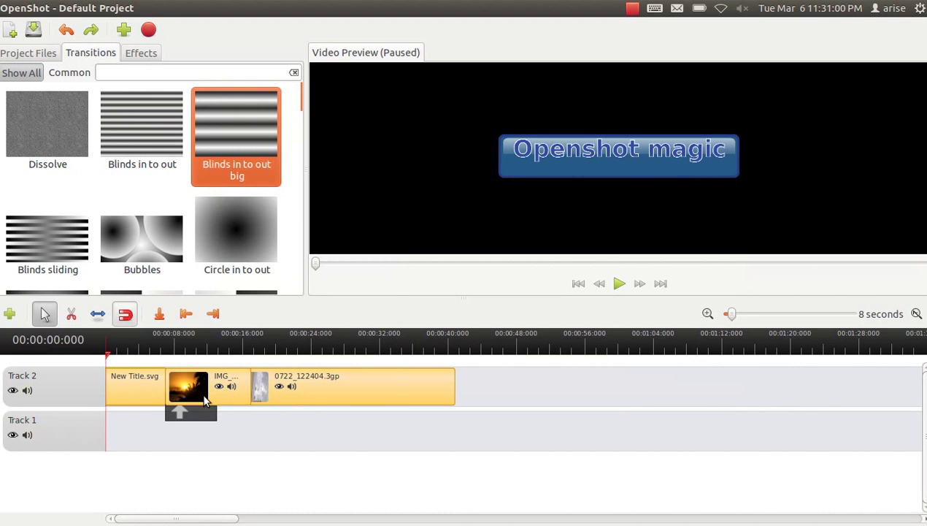
drag(103, 358, 166, 357)
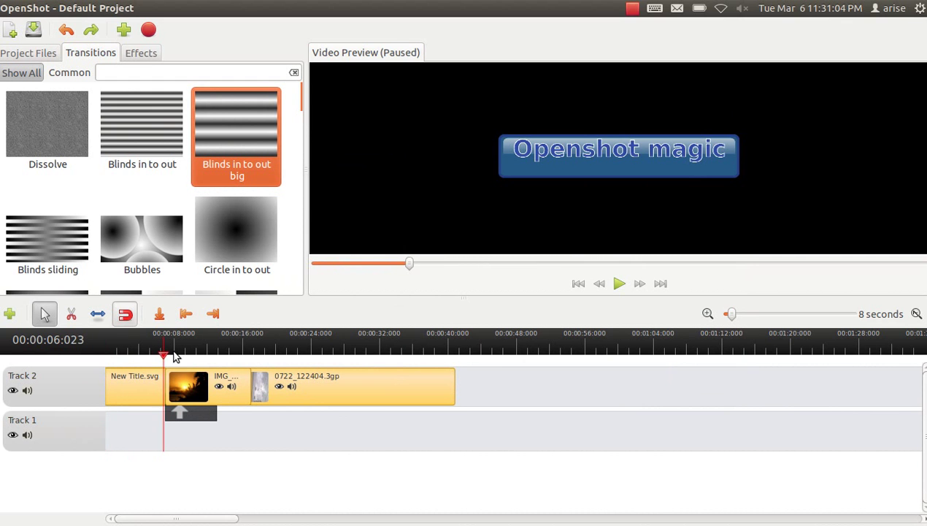
click(619, 284)
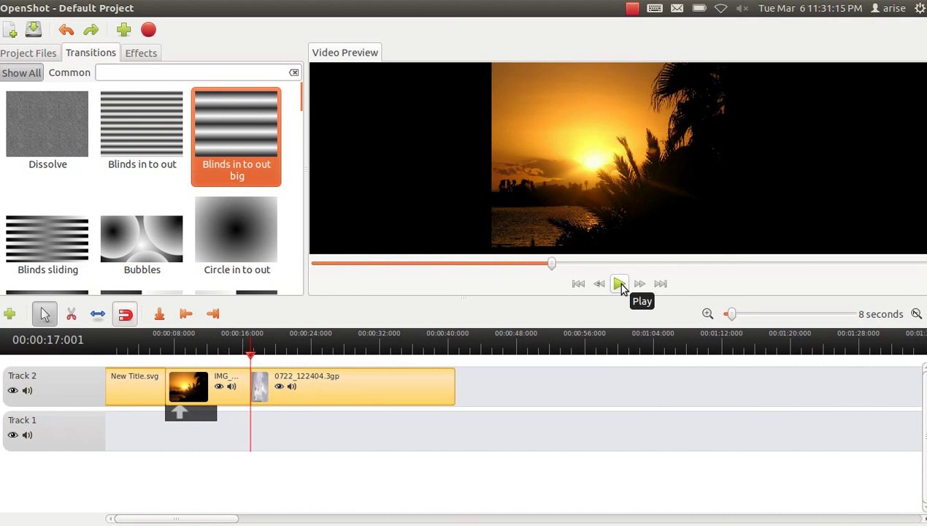
click(620, 285)
Add the "Circle in to out" transition at the start of the 0722_122404.3gp clip on Track 2.
right_click(315, 382)
click(239, 225)
drag(239, 226, 261, 395)
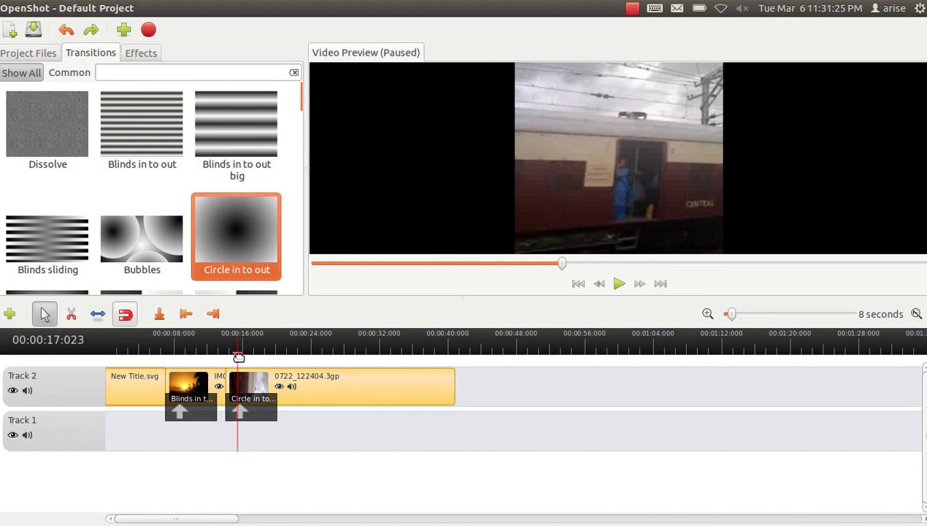
Preview the "Circle in to out" transition between the IMG_0695.JPG and 0722_122404.3gp clips.
drag(259, 356, 224, 358)
click(621, 288)
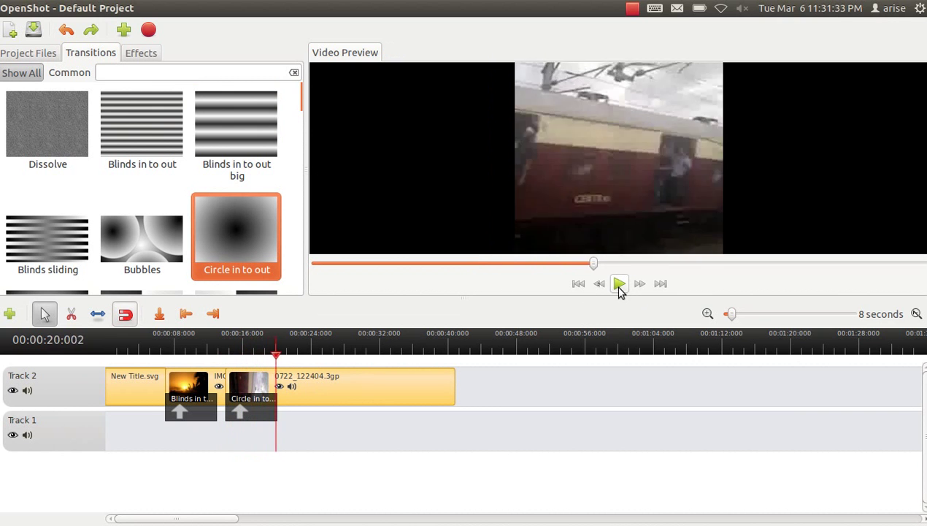
click(618, 287)
Set the 0722_122404.3gp clip's playback direction to Reverse in its speed properties and apply the change.
drag(292, 356, 259, 356)
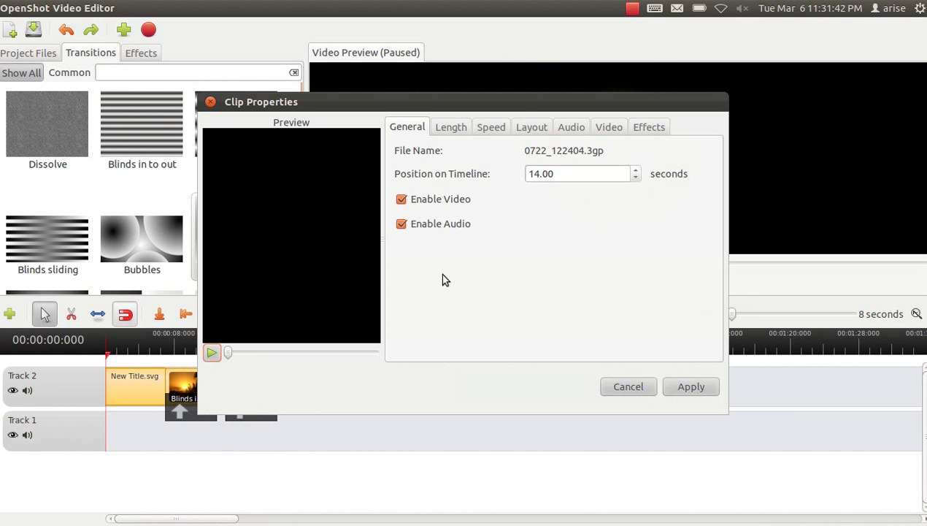
click(490, 127)
click(496, 195)
click(492, 210)
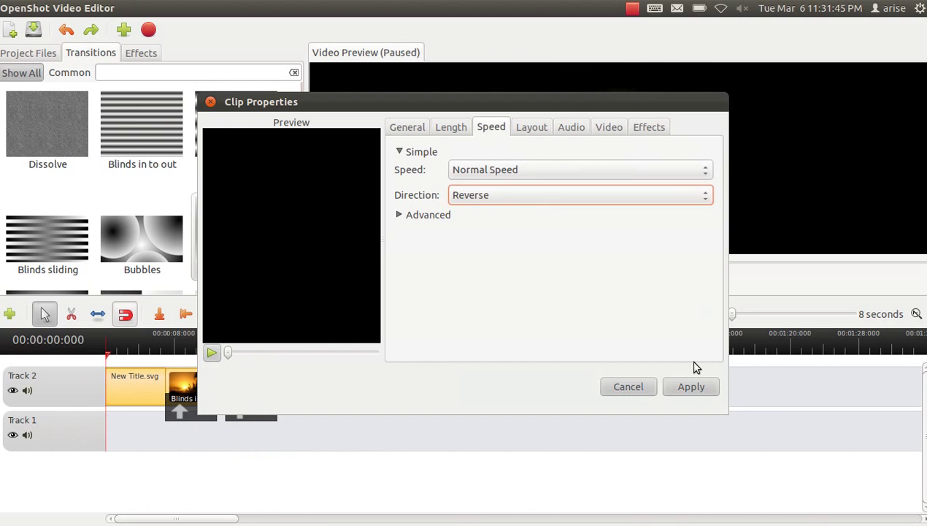
click(678, 383)
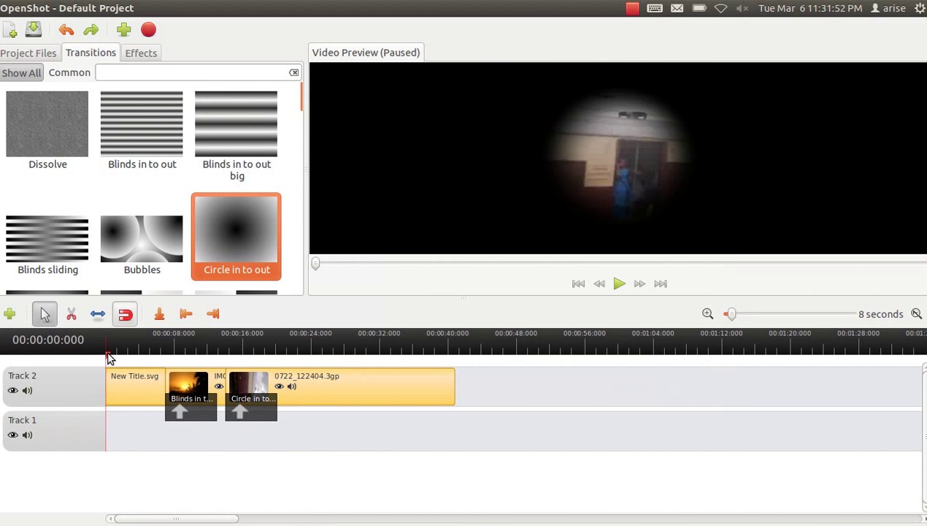
Preview the reversed 0722_122404.3gp clip, playing from about 13 seconds.
drag(110, 356, 228, 351)
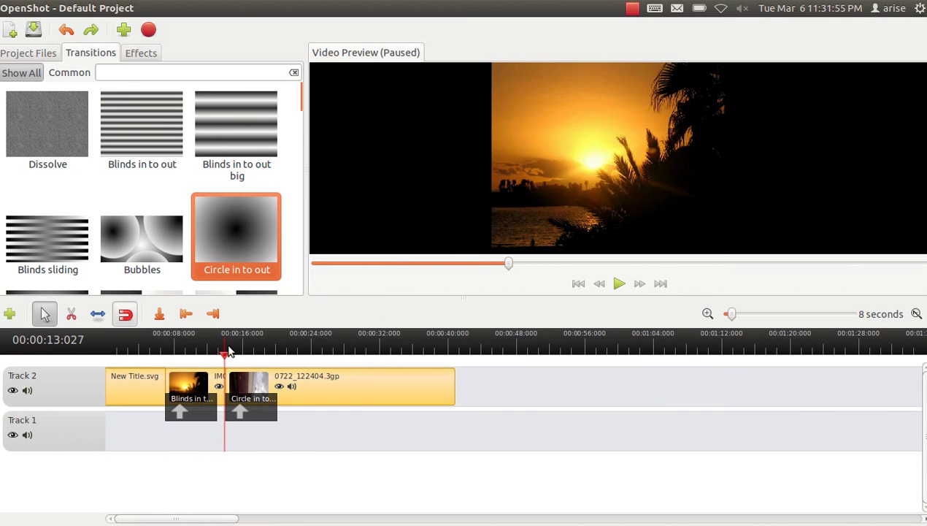
click(619, 285)
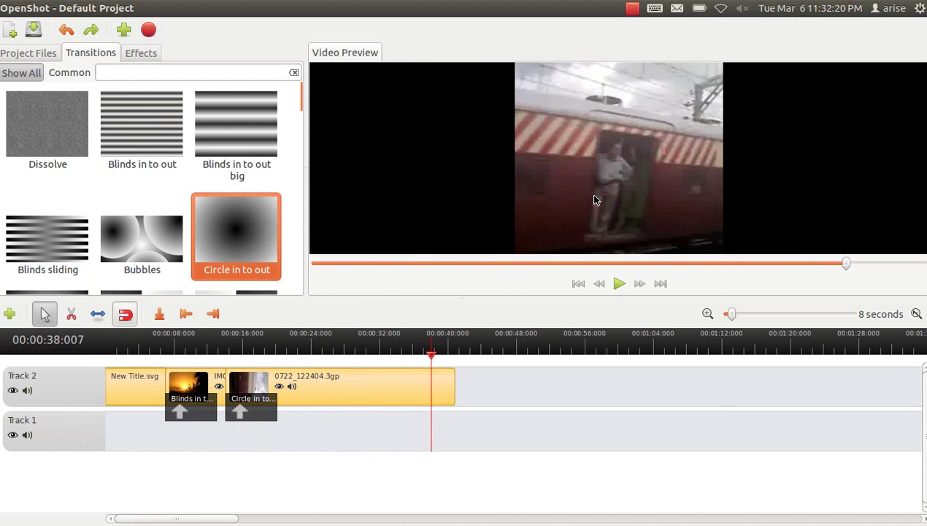
click(618, 284)
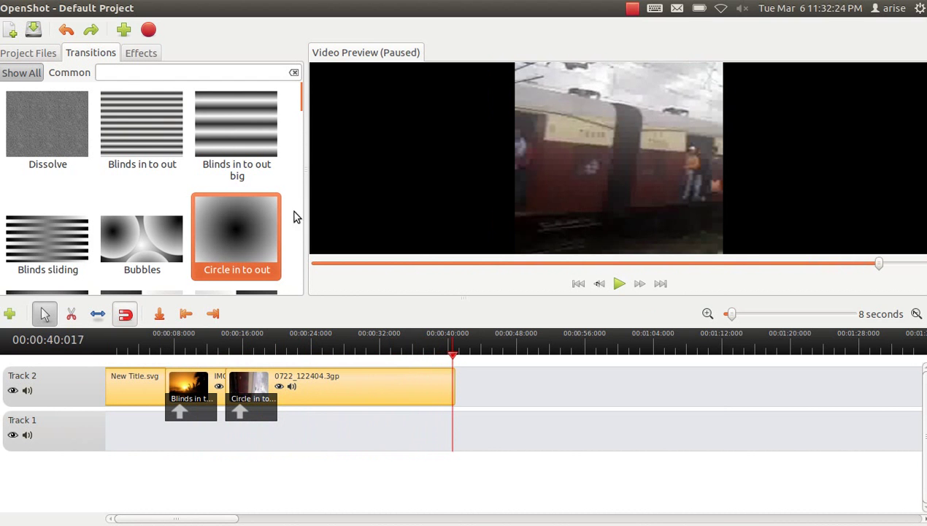
Remove the "Circle in to out" transition from the 0722_122404.3gp clip on Track 2.
click(141, 52)
right_click(257, 414)
click(300, 490)
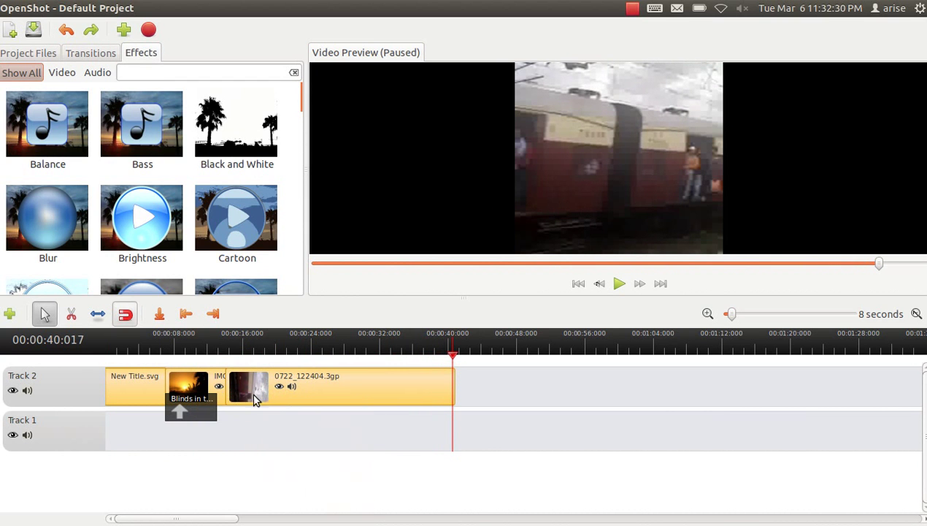
Space the IMG_0695.JPG and 0722_122404.3gp clips apart on Track 2, and shift the 0722_122404.3gp clip 3 seconds later.
drag(257, 402, 307, 390)
drag(240, 387, 248, 387)
right_click(306, 371)
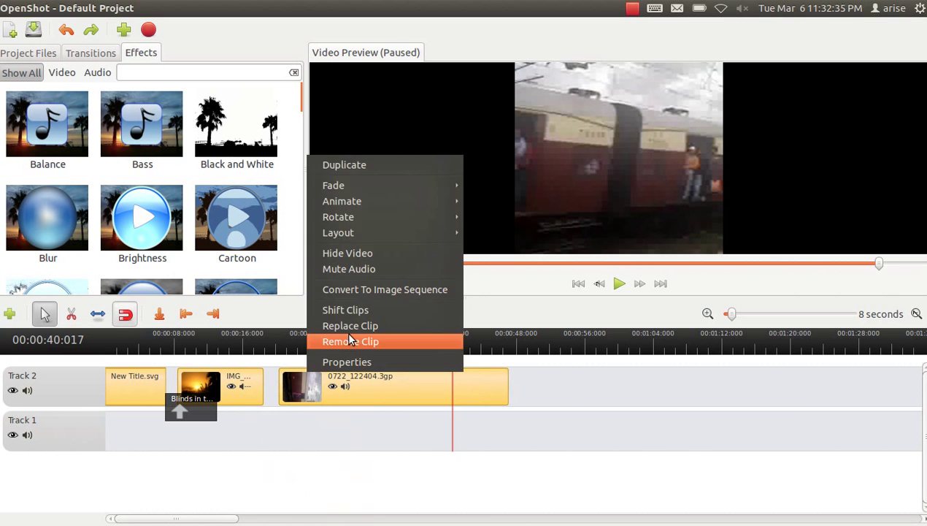
click(350, 309)
text(3)
click(540, 288)
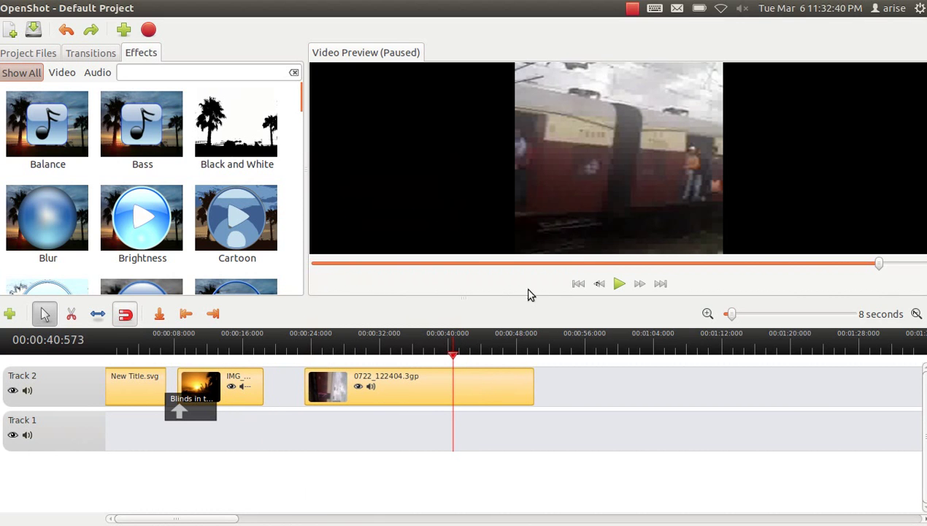
Move the IMG_0695.JPG clip on Track 2 to start just after the title clip, at about 7.2 seconds.
click(707, 313)
click(708, 314)
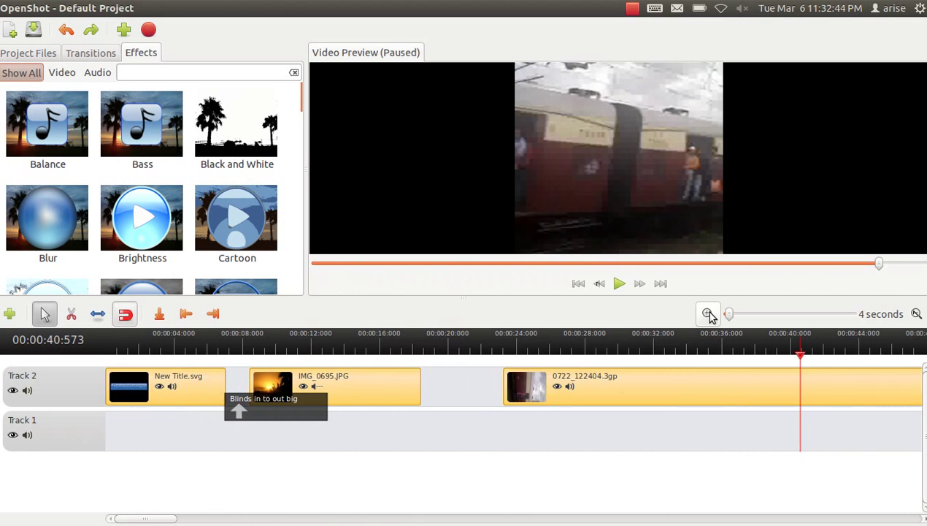
click(707, 313)
click(707, 313)
click(707, 313)
drag(615, 403, 595, 383)
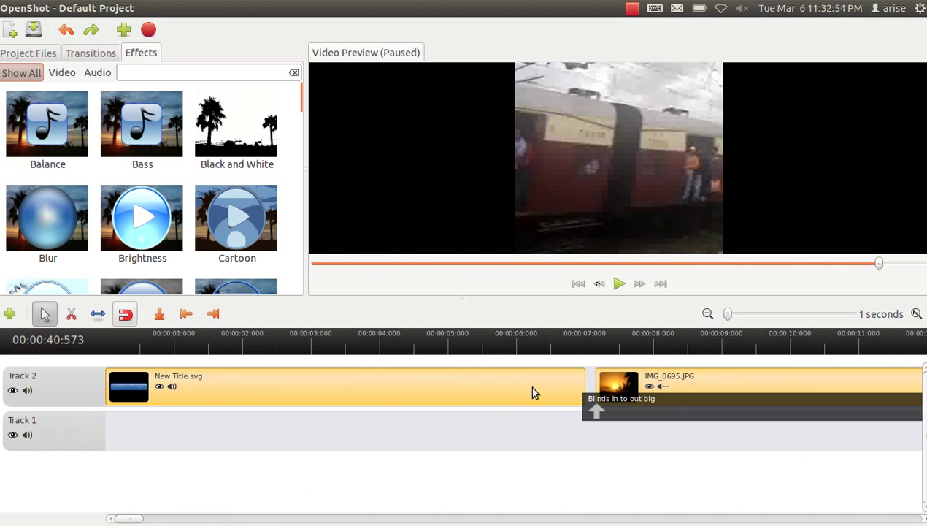
Move the 0722_122404.3gp clip directly after the IMG_0695.JPG clip, at about 17.2 seconds, and apply the Blur effect to it.
scroll(175, 519, right, 10)
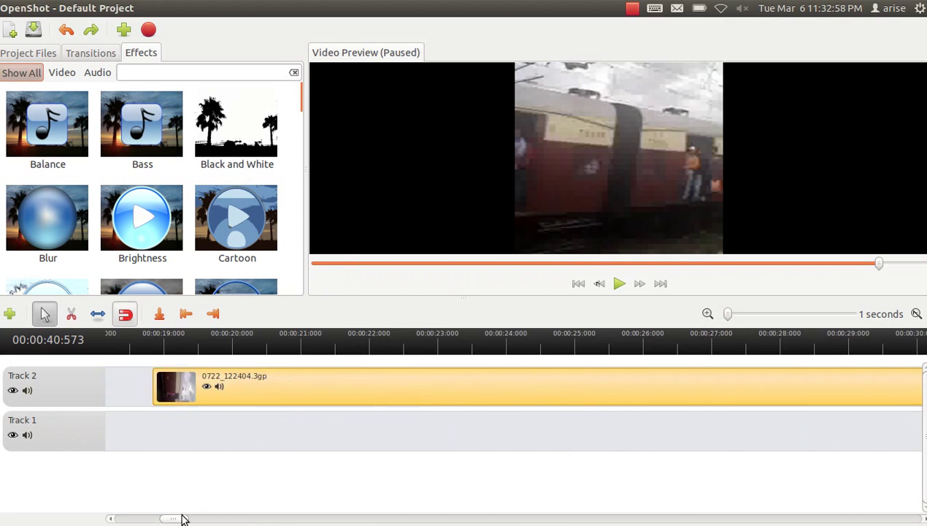
scroll(167, 518, left, 1)
drag(441, 384, 330, 385)
click(52, 229)
drag(281, 348, 330, 389)
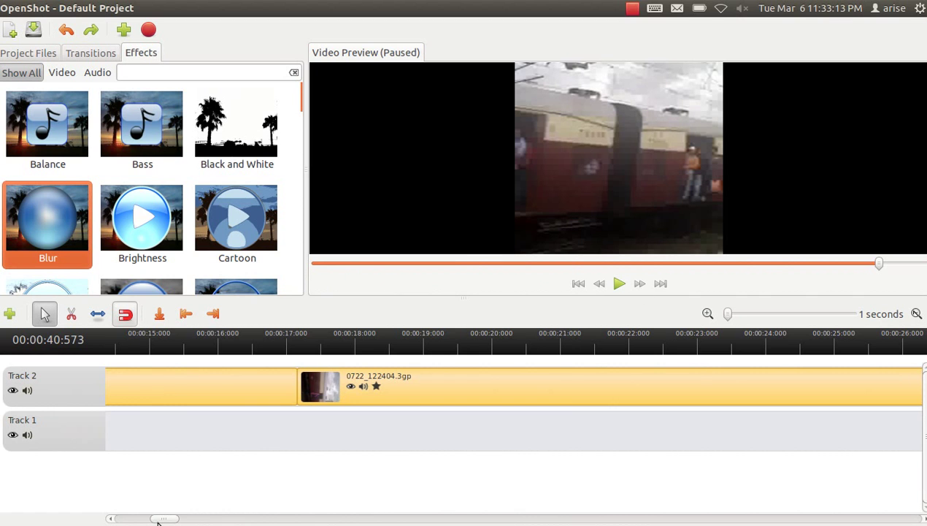
Preview the blurred 0722_122404.3gp clip, and return the playhead to the start of the timeline.
click(109, 518)
click(578, 283)
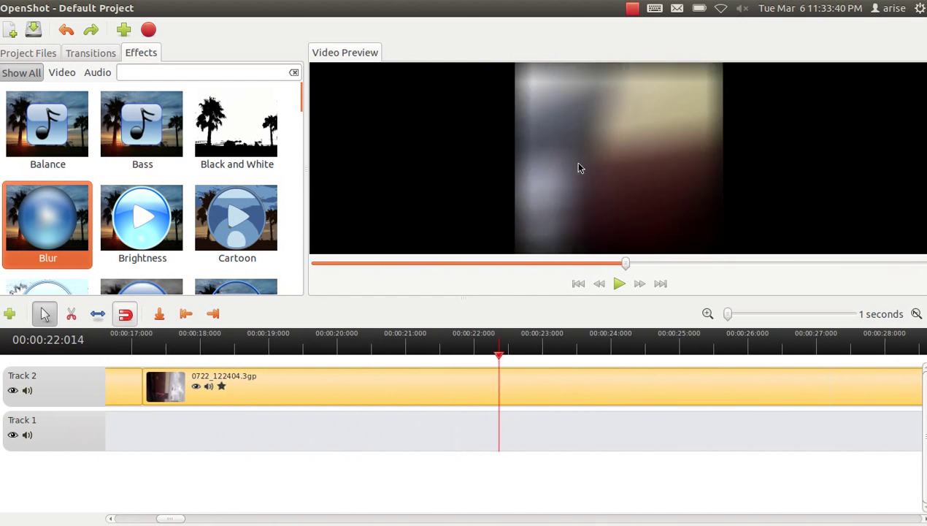
click(619, 283)
click(102, 352)
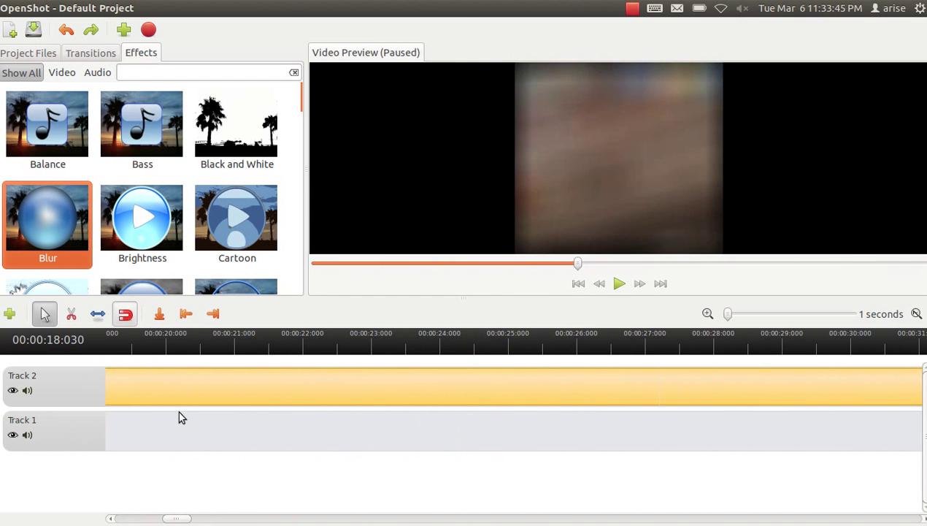
click(107, 519)
click(578, 283)
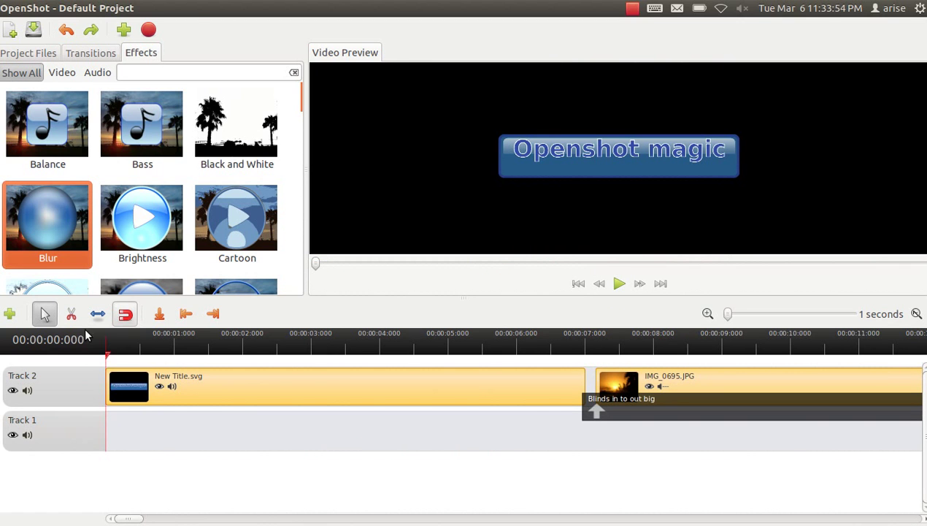
Hide the video of the 0722_122404.3gp clip on Track 2.
drag(136, 519, 175, 519)
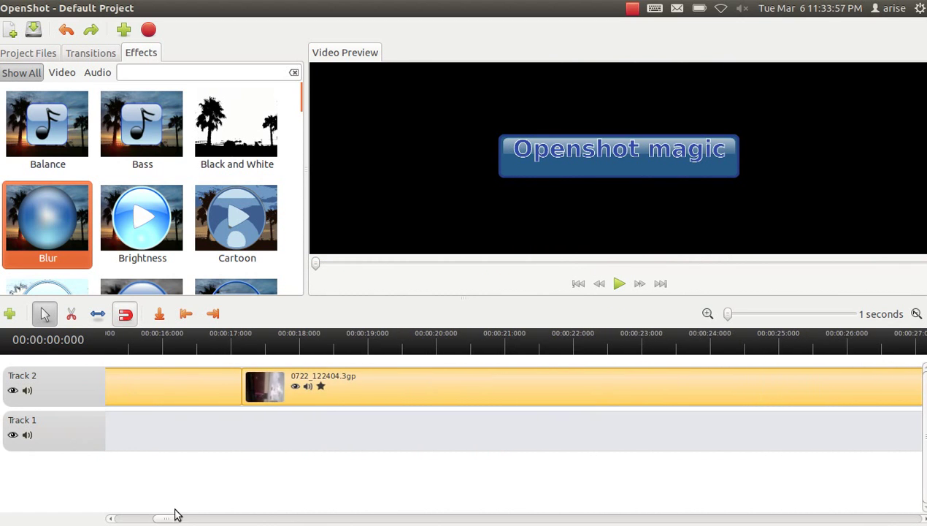
click(916, 313)
click(917, 314)
click(917, 313)
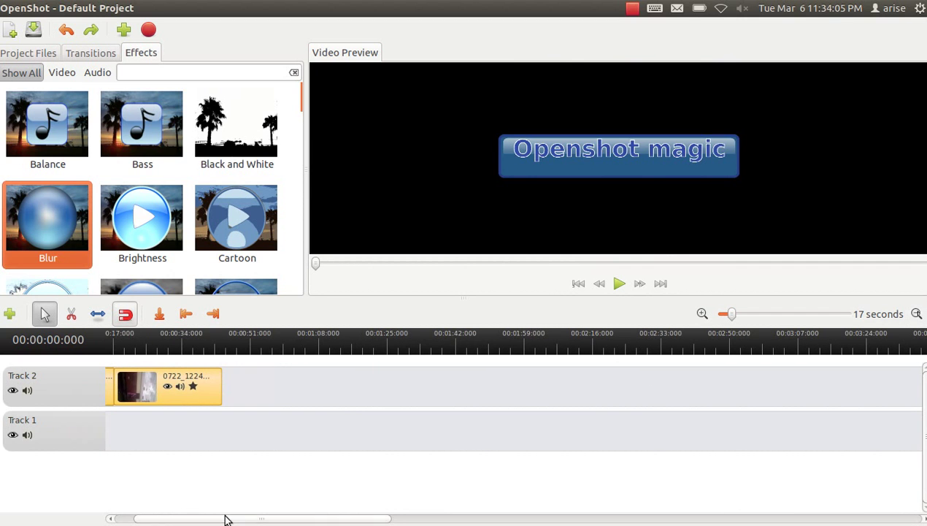
drag(226, 517, 170, 488)
click(228, 386)
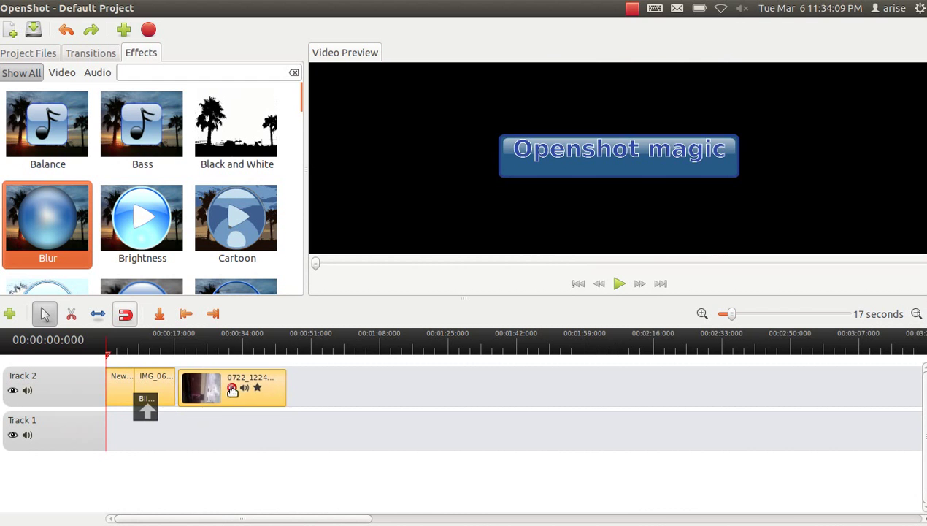
Preview the 0722_122404.3gp clip with its video hidden, playing from about 17 seconds.
click(147, 353)
drag(147, 353, 174, 351)
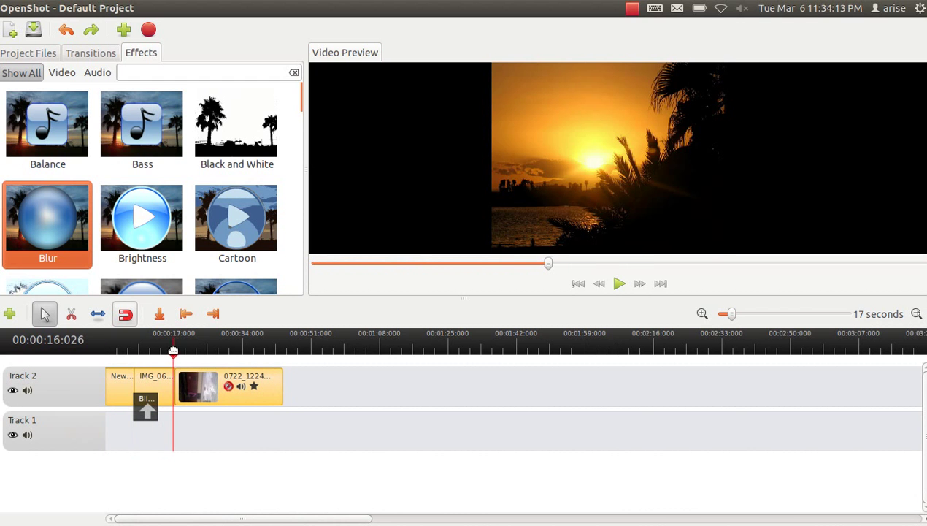
click(701, 314)
click(701, 313)
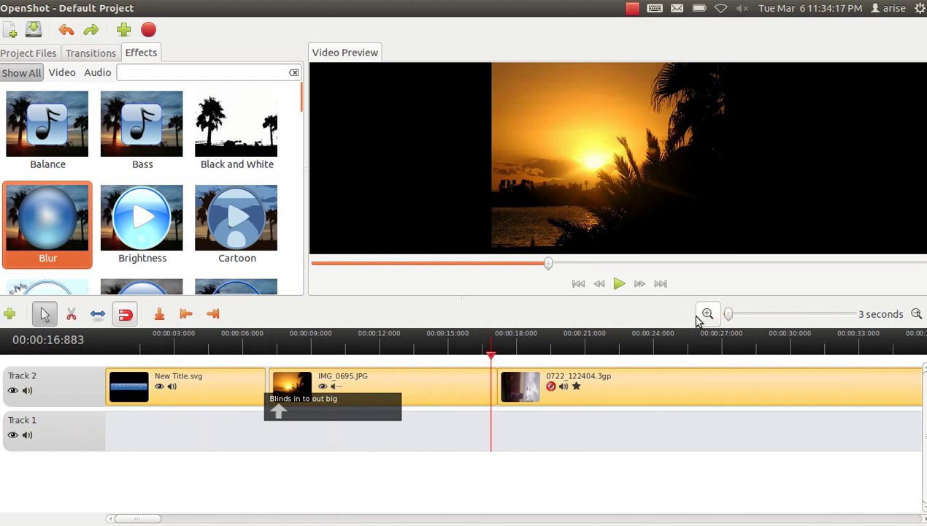
click(619, 285)
click(614, 283)
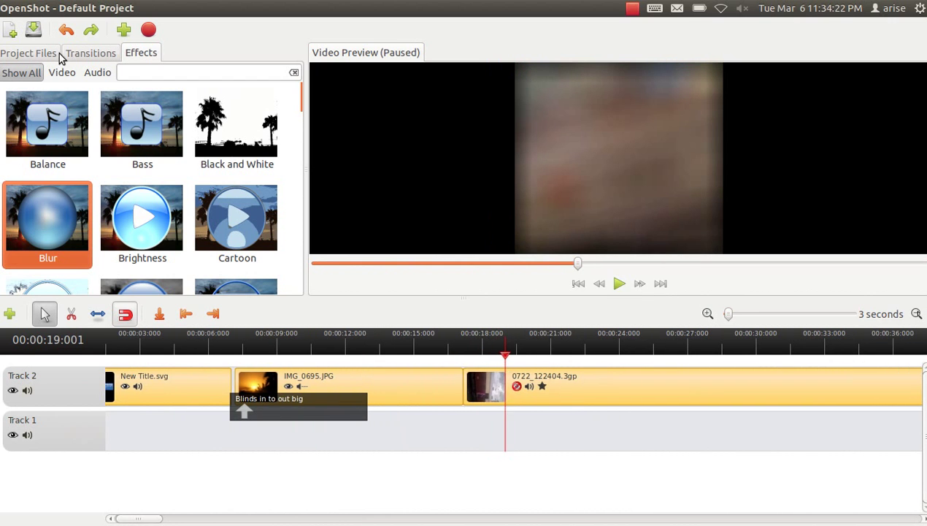
Undo the hiding of the 0722_122404.3gp clip's video and show all of Track 2's clips in the timeline.
click(65, 33)
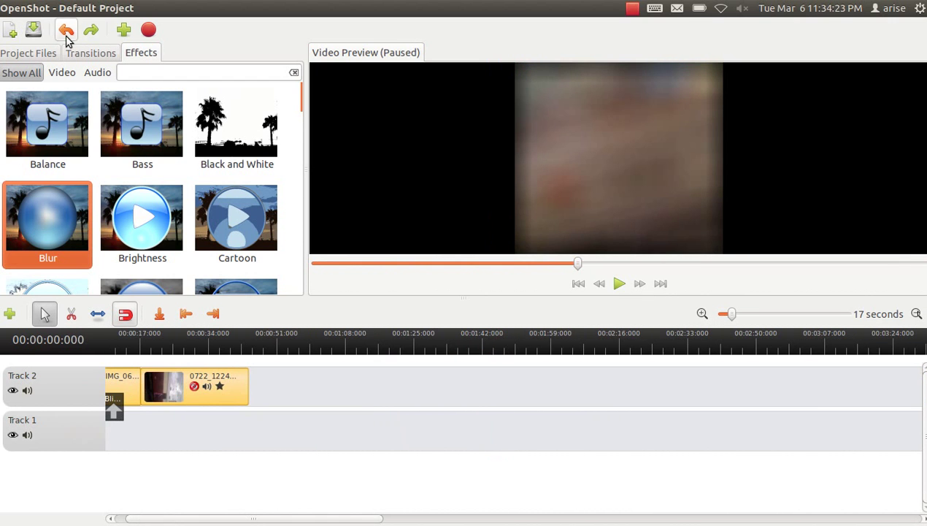
click(576, 284)
drag(146, 519, 128, 519)
drag(107, 355, 182, 352)
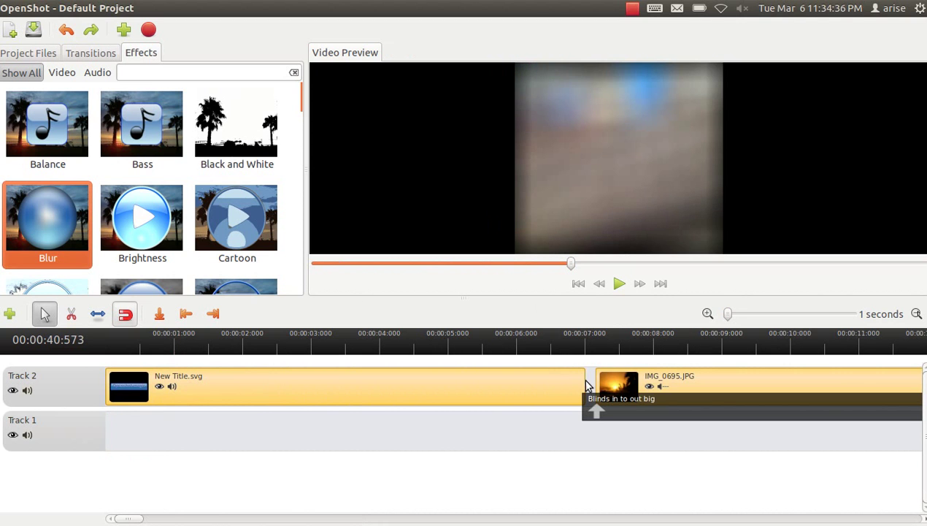
click(916, 313)
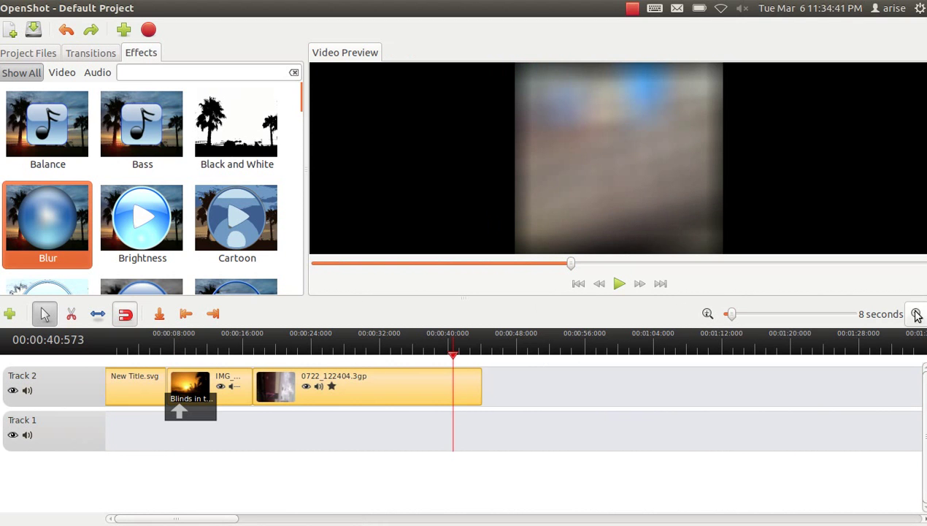
Set the playhead to about 16 seconds and remove the 0722_122404.3gp clip from Track 2.
drag(453, 356, 244, 354)
right_click(343, 380)
click(390, 341)
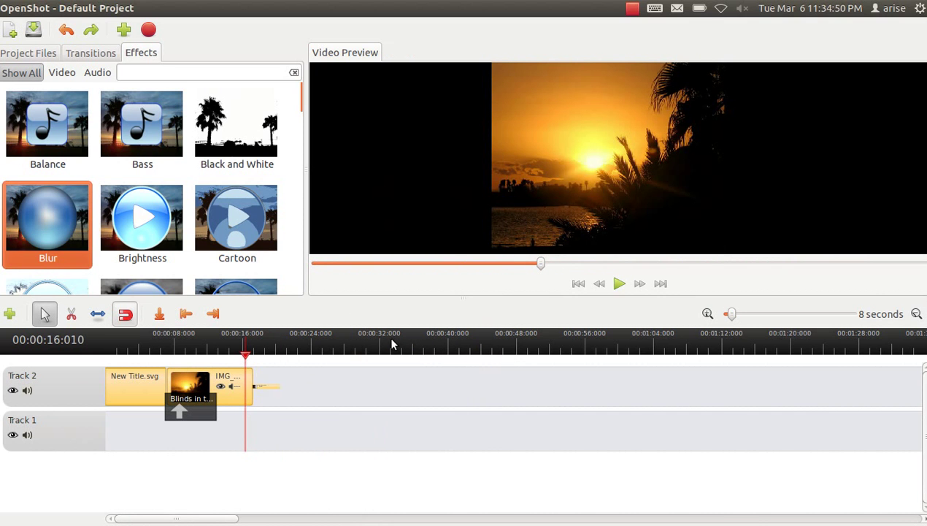
Add 0722_122404.3gp from the project files to Track 2 at about 18 seconds and start previewing it.
click(33, 57)
drag(41, 146, 286, 386)
click(619, 284)
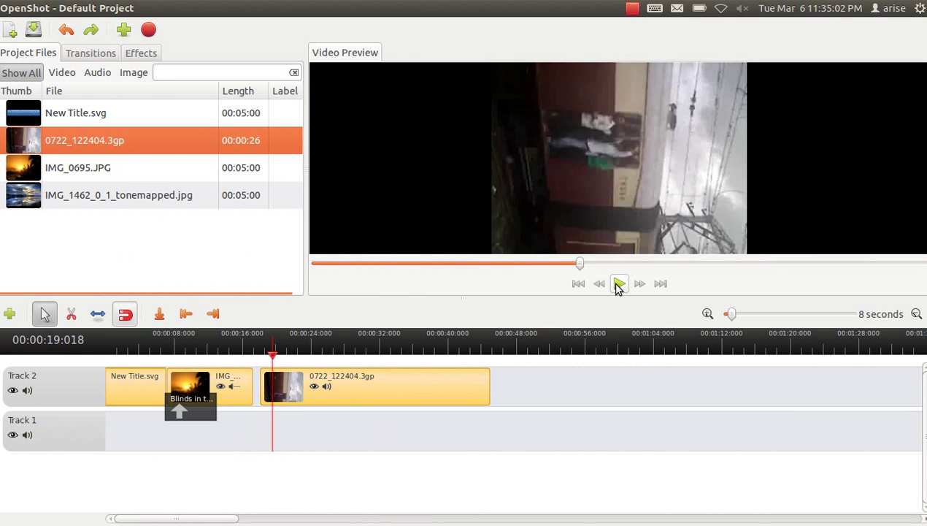
Pause playback at about 22 seconds and split the 0722_122404.3gp clip at the playhead with the Razor tool.
click(619, 284)
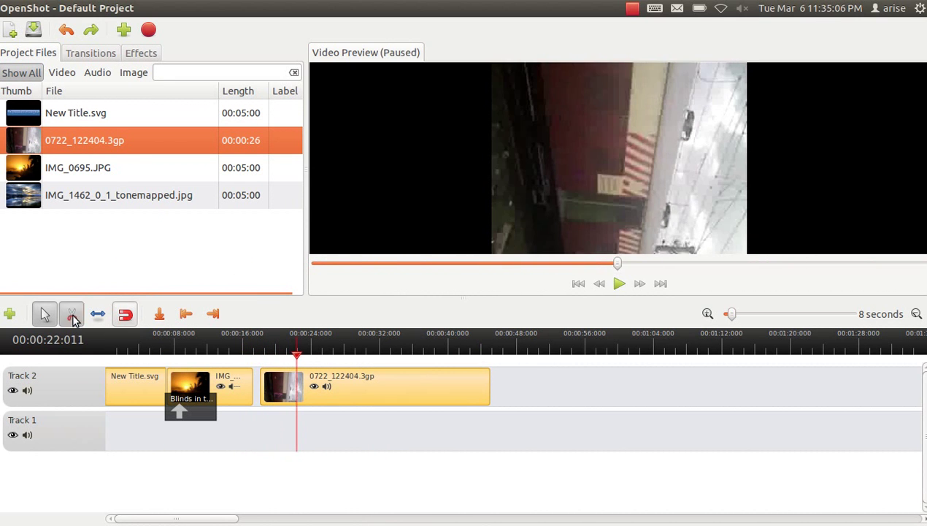
key(c)
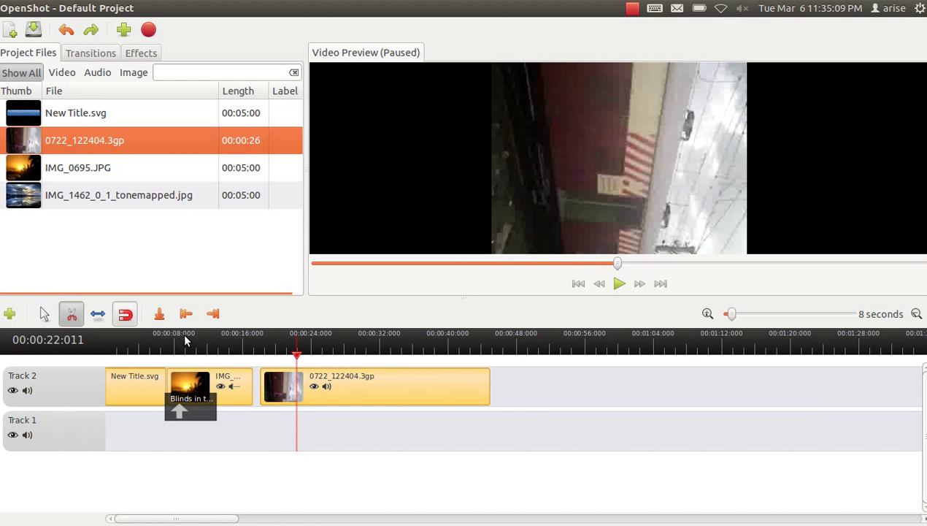
click(305, 371)
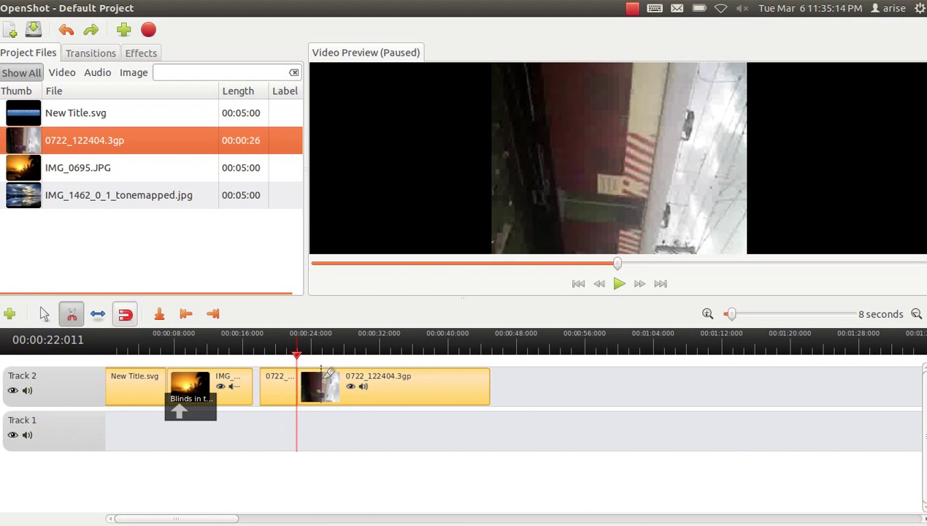
Play the timeline to about 28 seconds, pause, and split the second piece of the 0722_122404.3gp clip at the playhead.
click(619, 286)
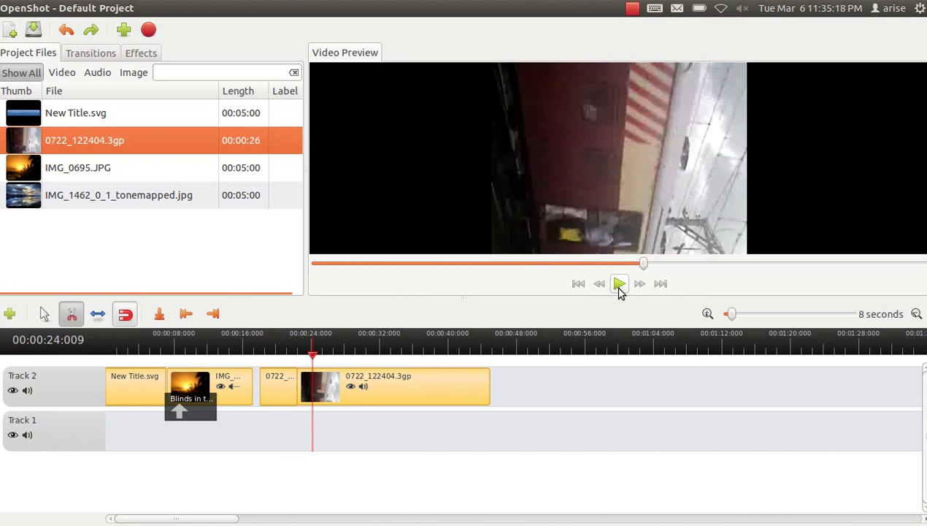
click(619, 286)
click(352, 374)
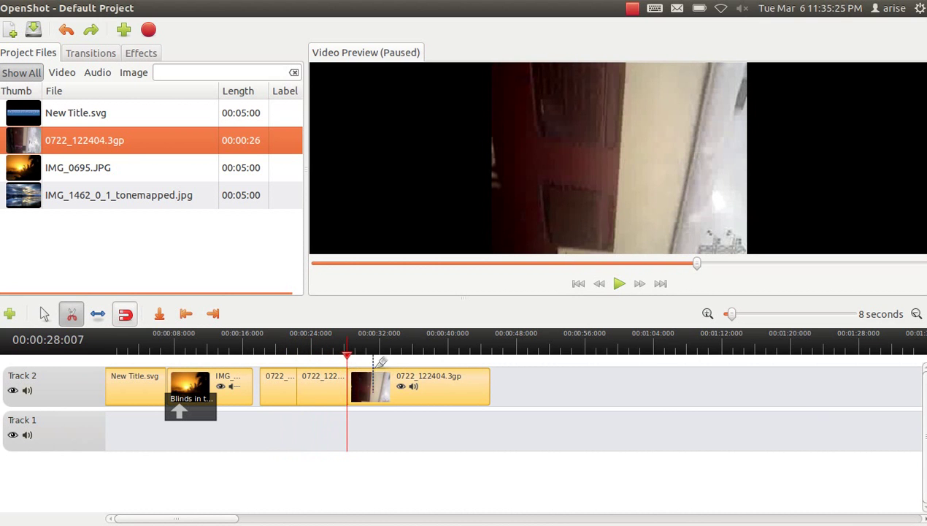
Move the last two pieces of the 0722_122404.3gp clip apart on Track 2 and remove both, keeping only the first piece.
click(44, 313)
drag(392, 385, 437, 385)
drag(321, 384, 339, 392)
right_click(414, 386)
click(457, 342)
right_click(333, 384)
click(378, 342)
Rotate the remaining 0722_122404.3gp clip 90° counterclockwise and preview it with the playhead at about 19 seconds.
right_click(285, 383)
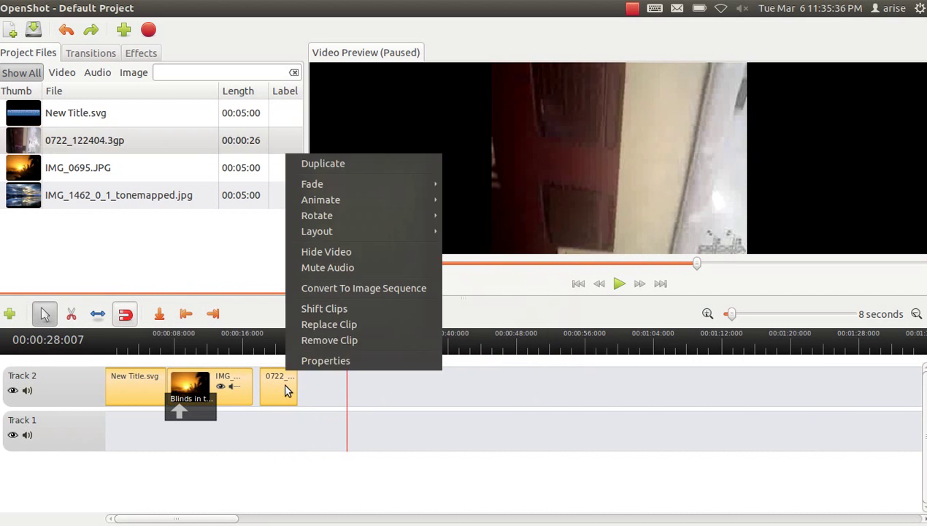
mouse_move(327, 228)
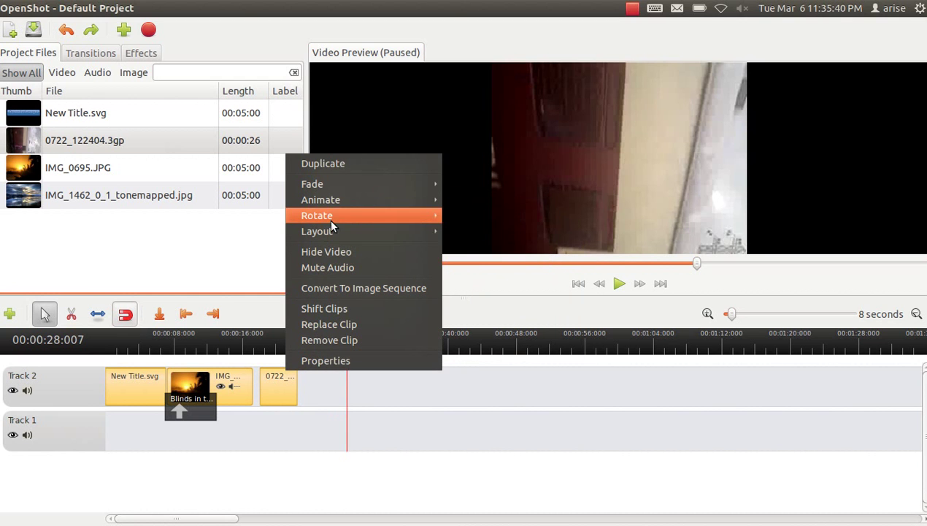
click(471, 252)
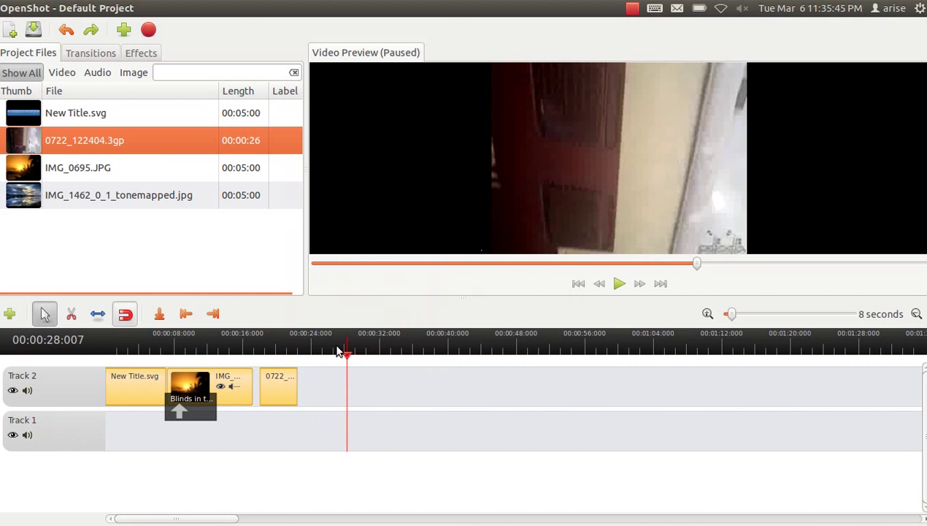
drag(328, 357, 269, 362)
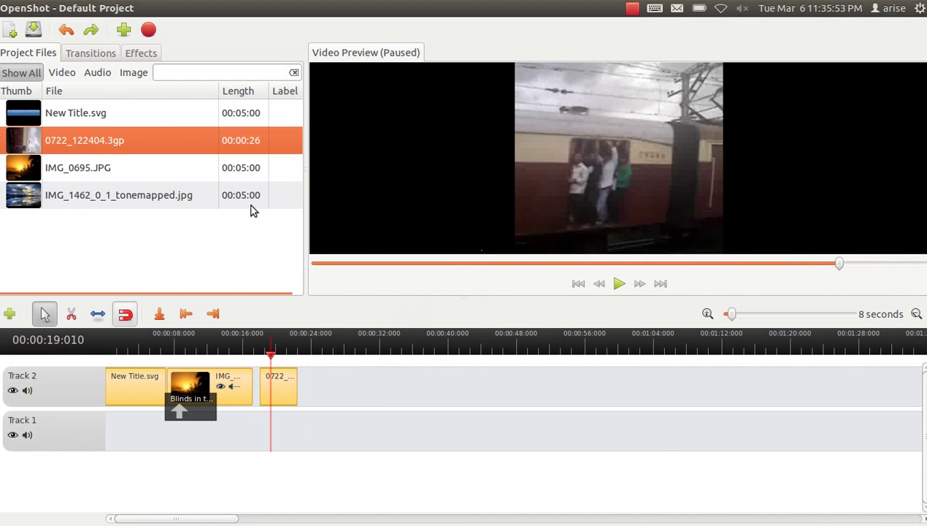
Export the video to the Desktop folder as Default Project, using the Web profile and YouTube-HD target, and choose a quality.
click(78, 8)
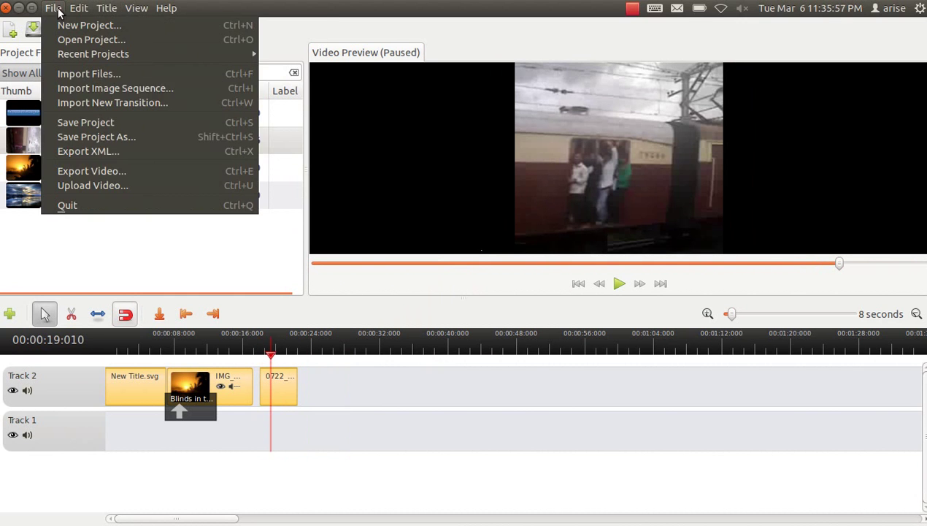
click(114, 170)
click(504, 229)
click(500, 302)
click(504, 285)
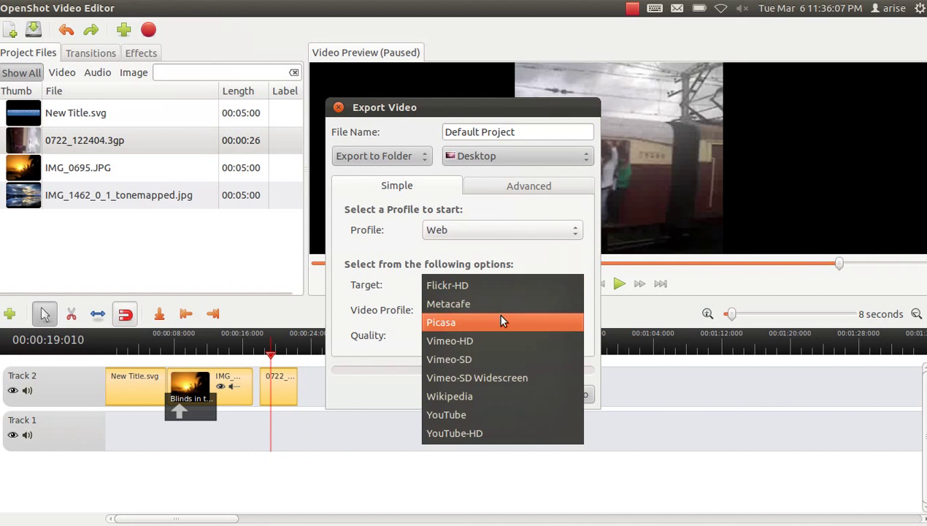
click(489, 430)
click(506, 337)
click(496, 355)
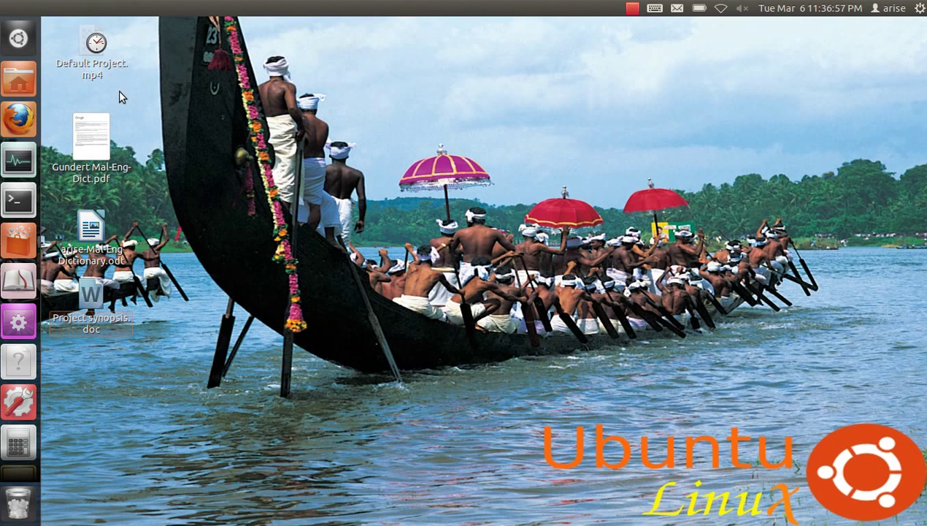
Play the exported Default Project.mp4 from the desktop in the video player.
double_click(86, 44)
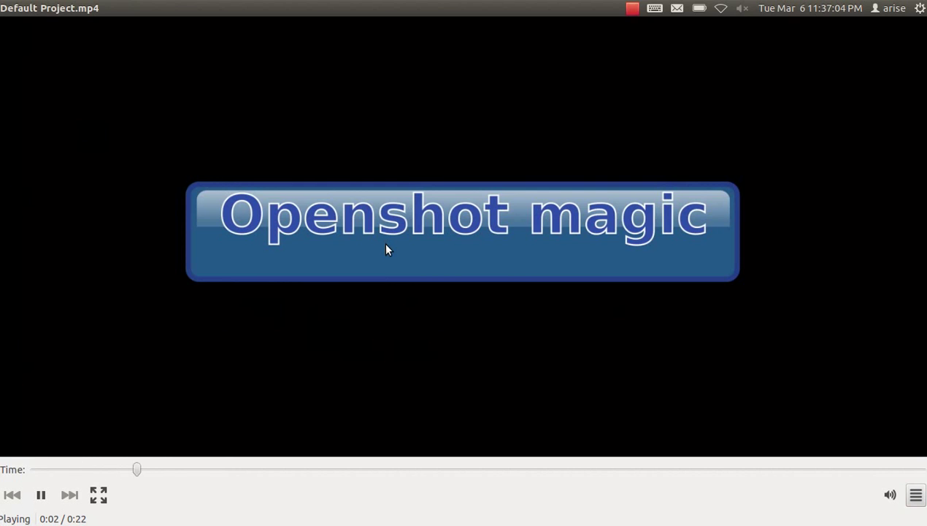